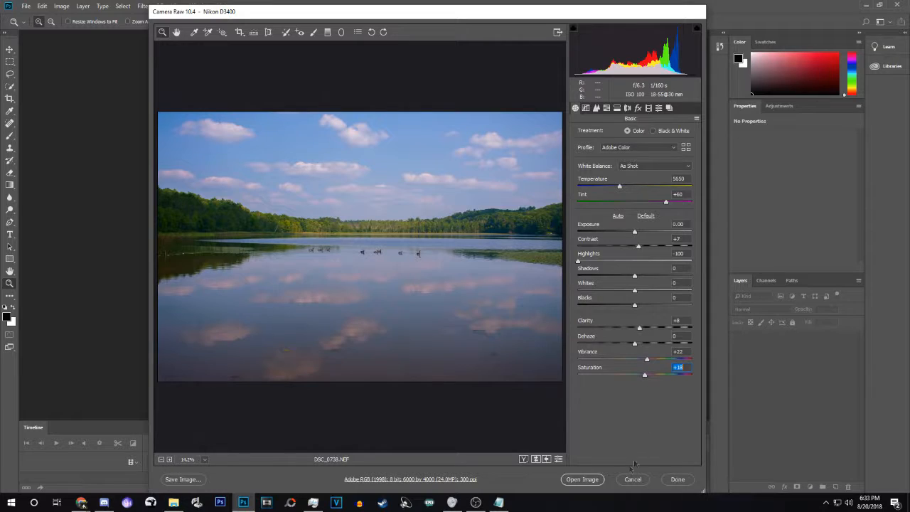
Open the Camera Raw-adjusted lake photo DSC_0738.NEF as a Photoshop document.
click(582, 479)
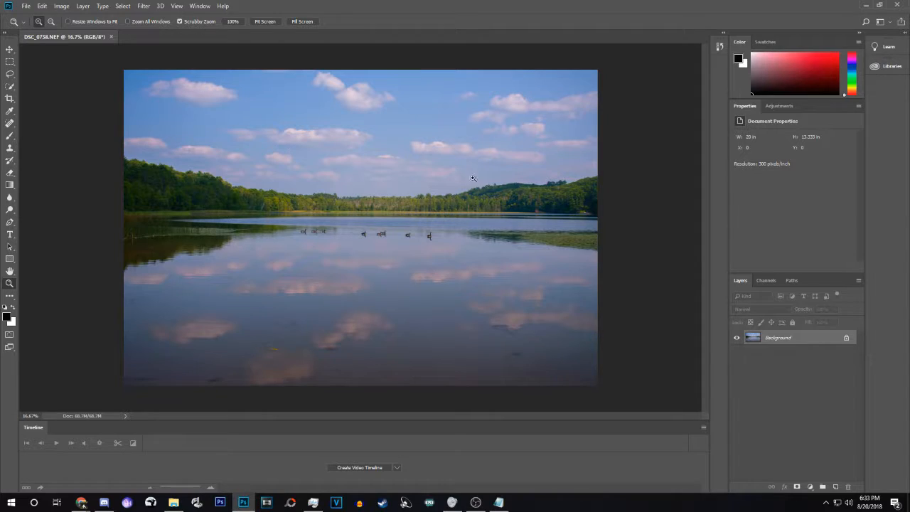
Convert the Background into an ordinary Layer 0, discarding a stray duplicate layer.
double_click(836, 337)
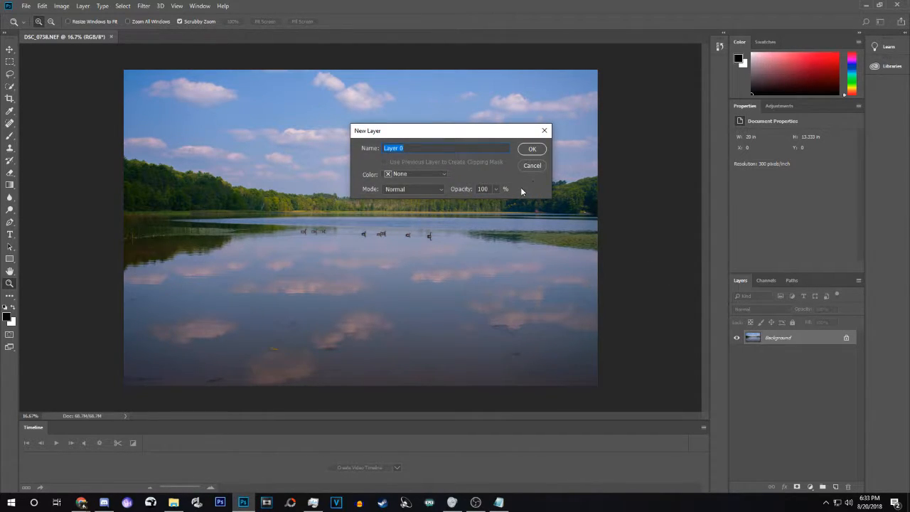
key(Return)
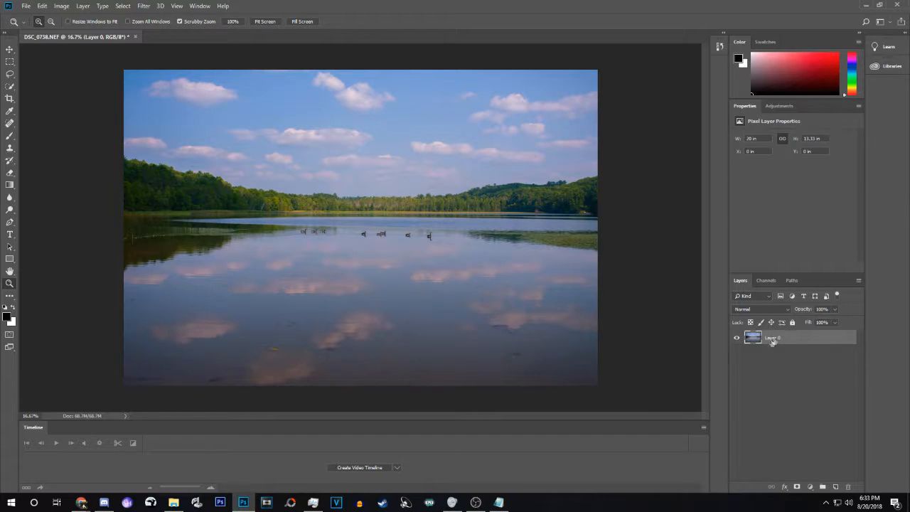
key(ctrl+j)
key(ctrl+j)
key(ctrl+j)
key(ctrl+j)
key(ctrl+j)
key(Delete)
key(Delete)
key(Delete)
key(Delete)
key(Delete)
click(779, 371)
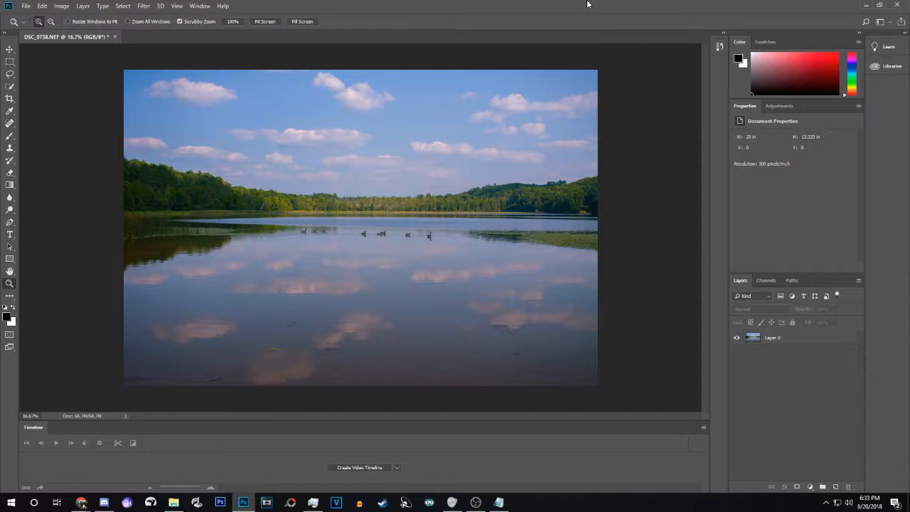
Add Layer 1 above Layer 0 and stamp a merged copy of the image into it.
key(alt+Tab)
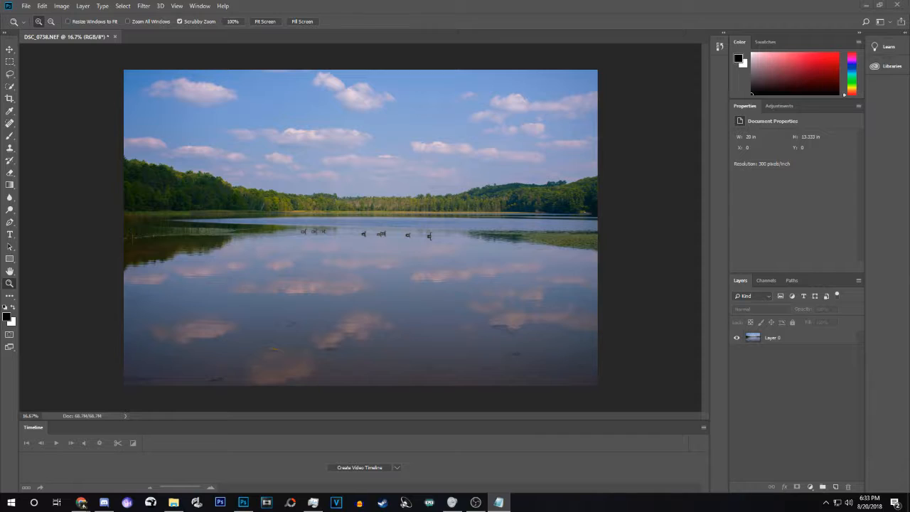
key(alt+Tab)
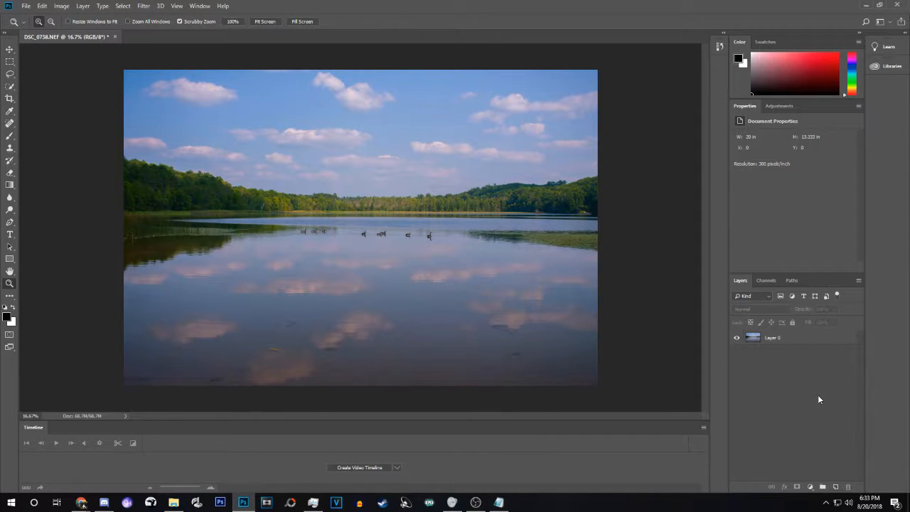
key(ctrl+shift+alt+n)
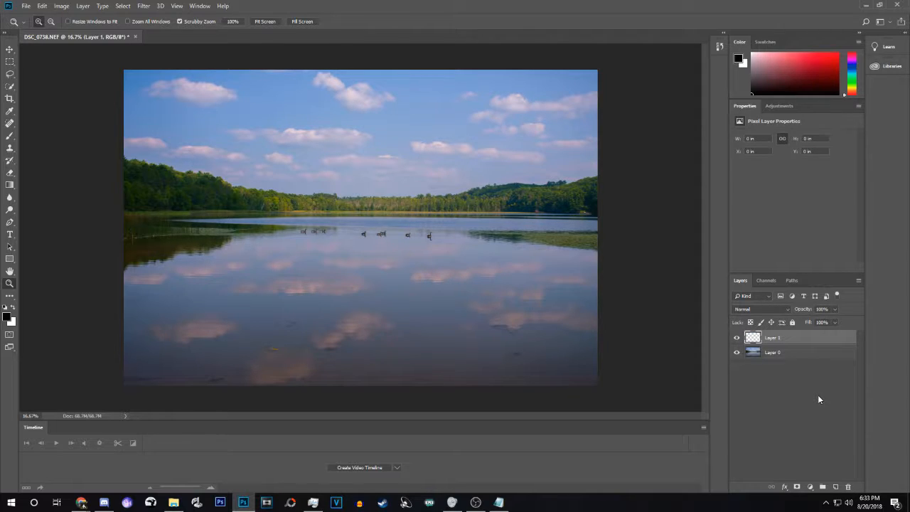
key(ctrl+shift+alt+e)
key(alt+Tab)
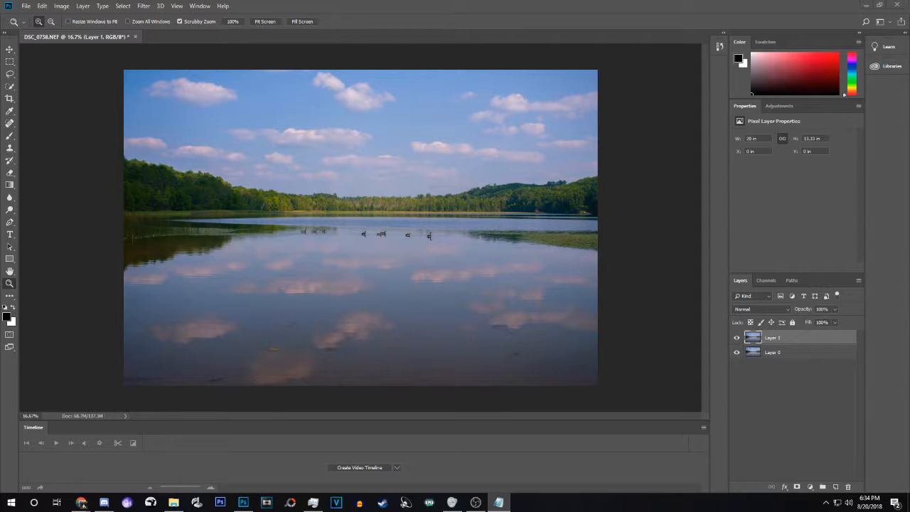
Apply a Gaussian Blur of about 5.2 pixels to Layer 1.
click(356, 7)
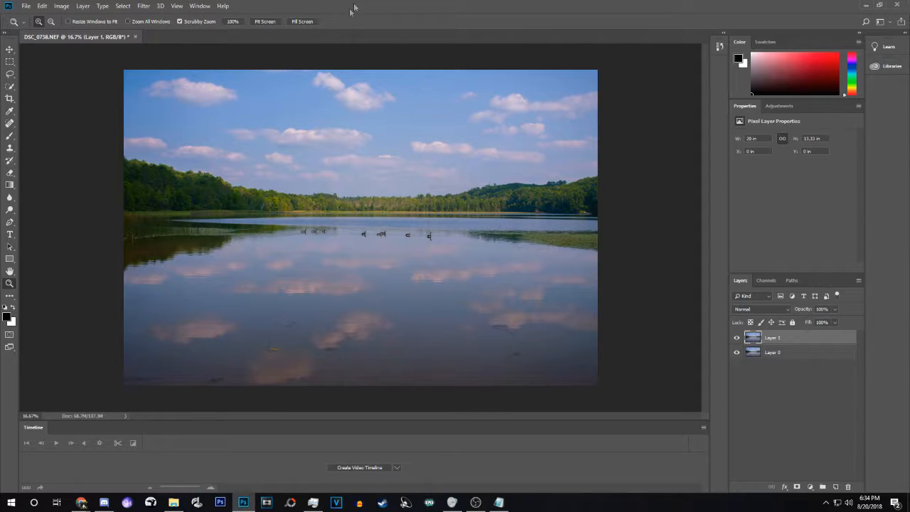
click(145, 7)
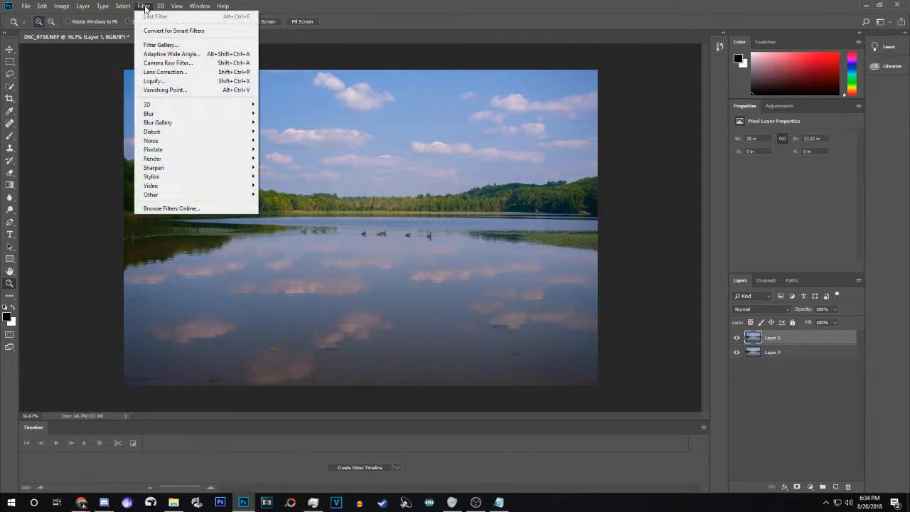
mouse_move(200, 117)
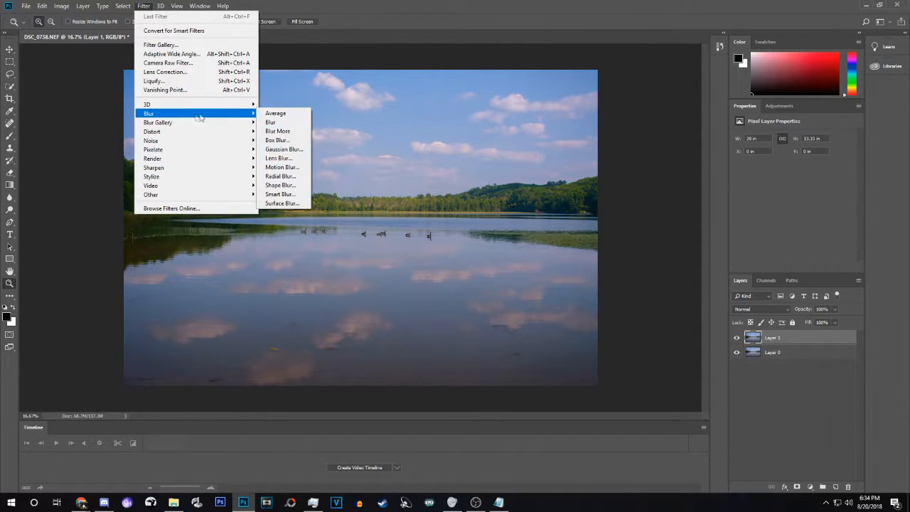
click(284, 148)
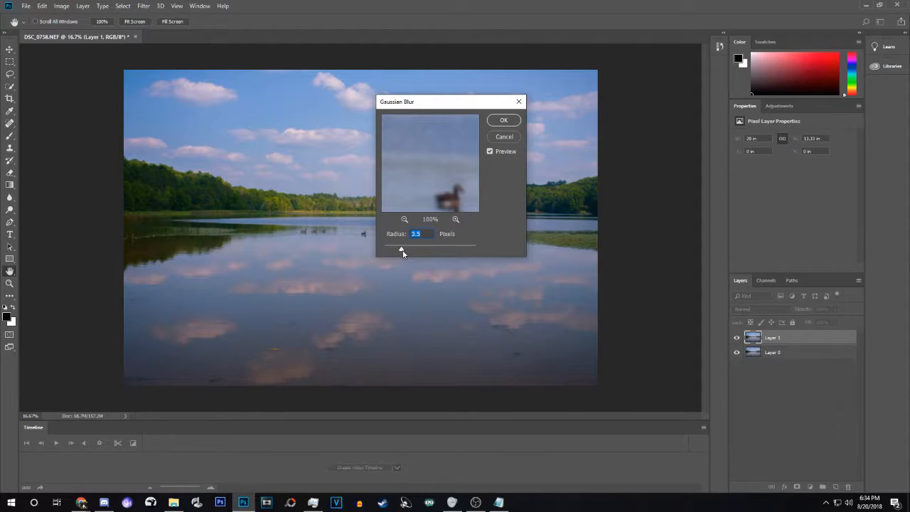
drag(410, 249, 408, 252)
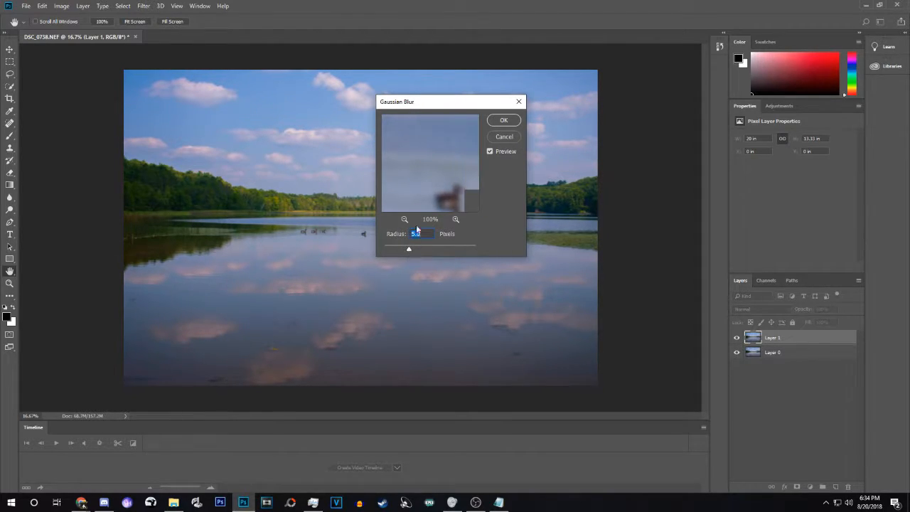
click(504, 120)
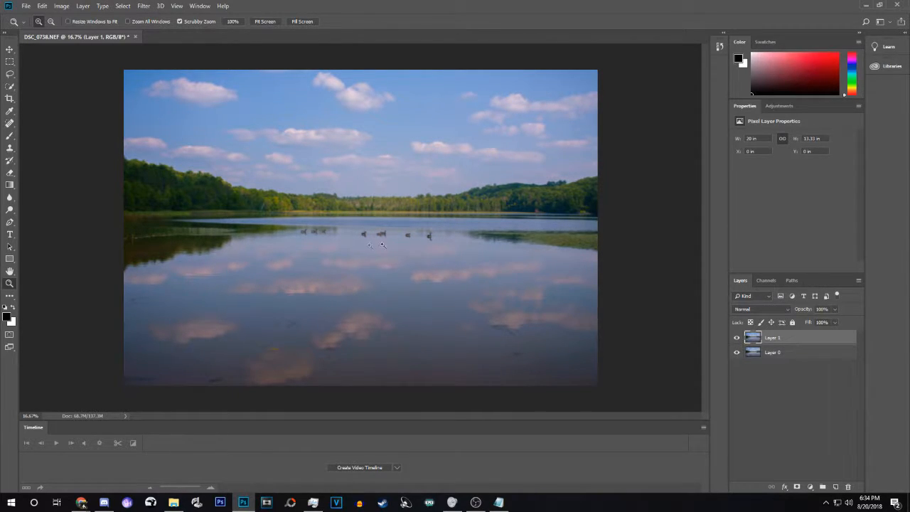
drag(359, 228, 385, 236)
Set Layer 1 to Soft Light blend mode at 40% opacity.
click(748, 308)
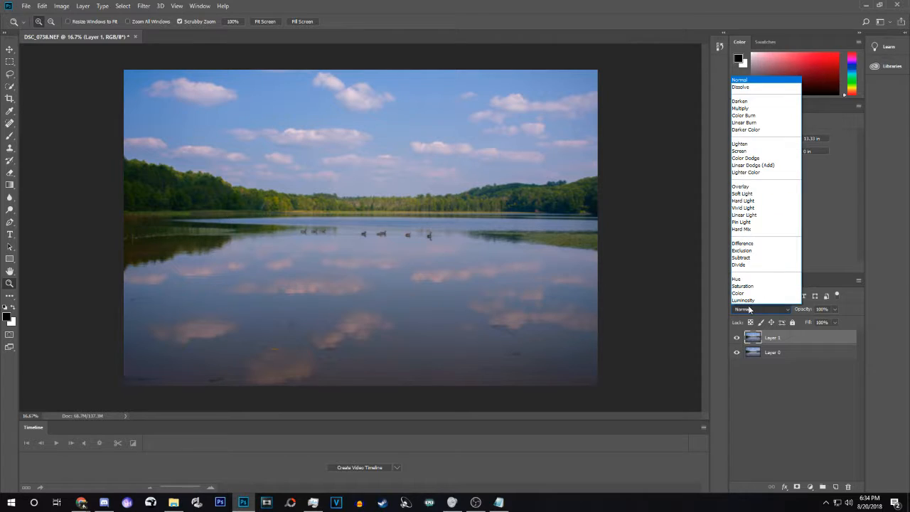
click(748, 198)
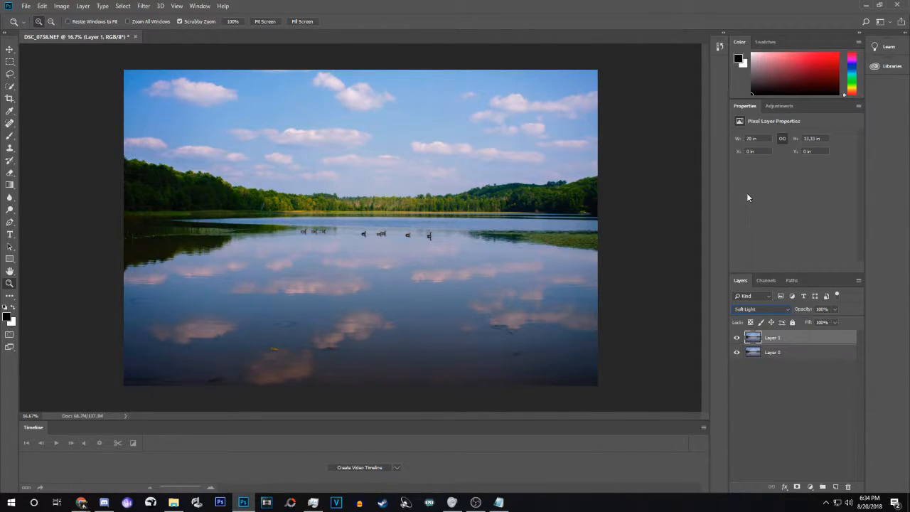
click(835, 309)
drag(833, 322, 810, 323)
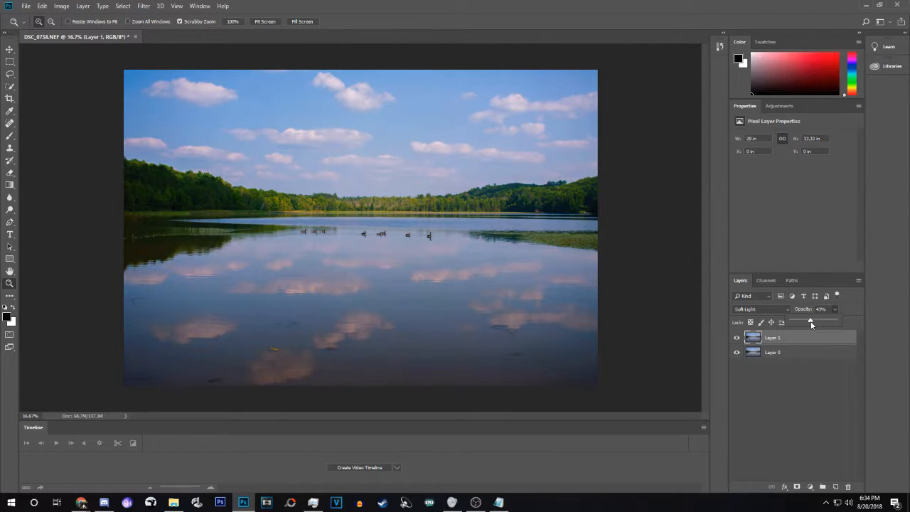
click(798, 372)
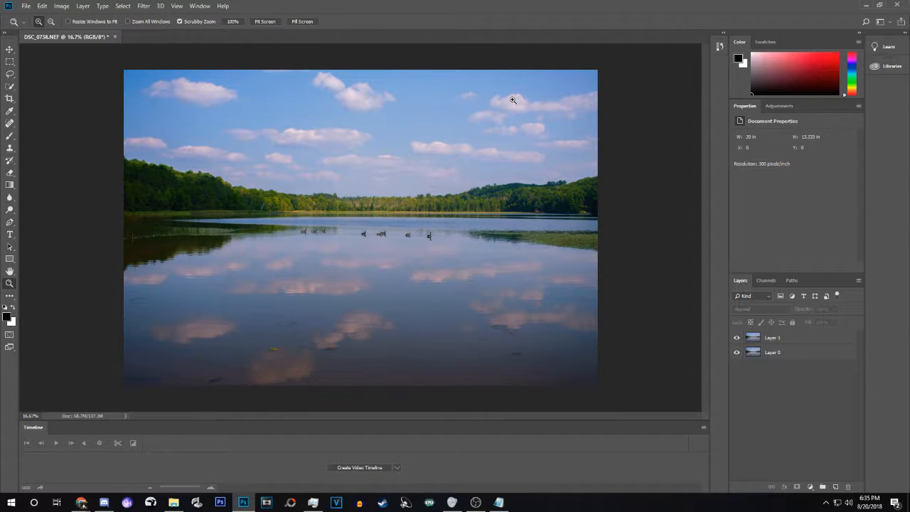
Stamp a merged copy into new Layer 2, desaturate it, and set it to Overlay.
key(ctrl+shift+alt+n)
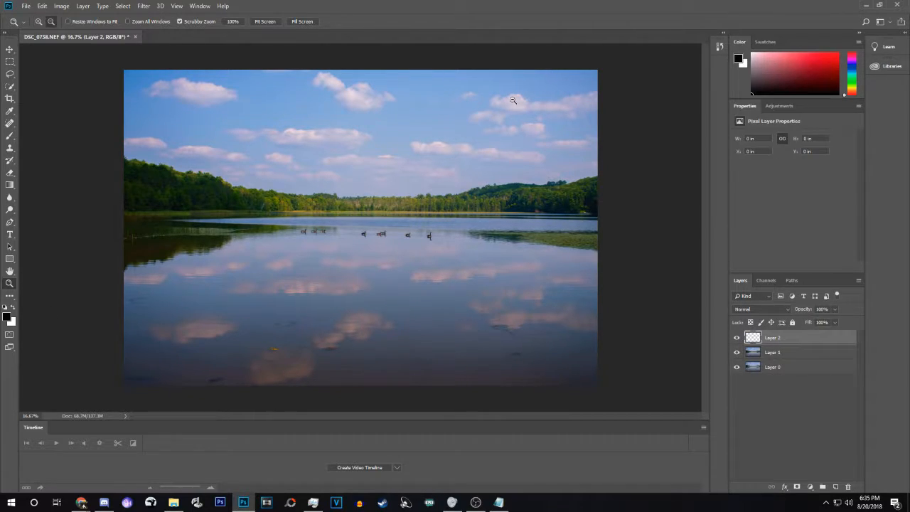
key(ctrl+shift+alt+e)
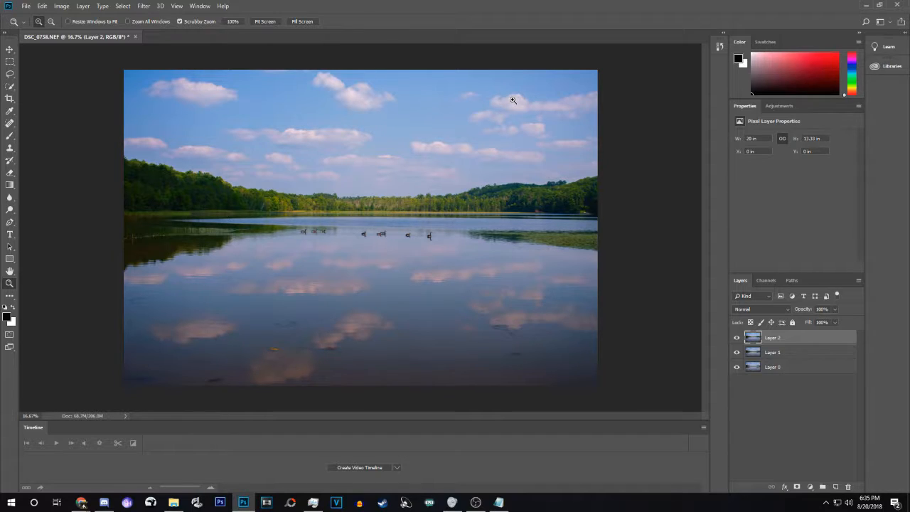
key(ctrl+shift+u)
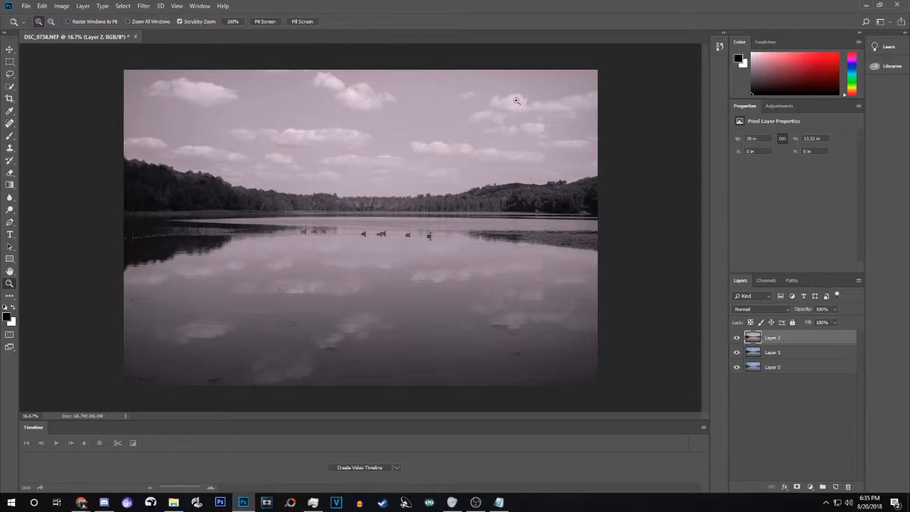
click(769, 307)
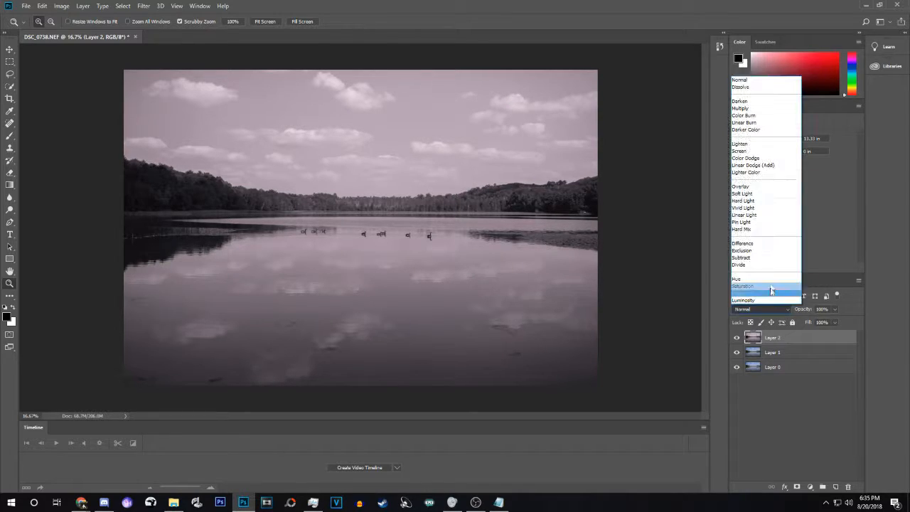
click(759, 185)
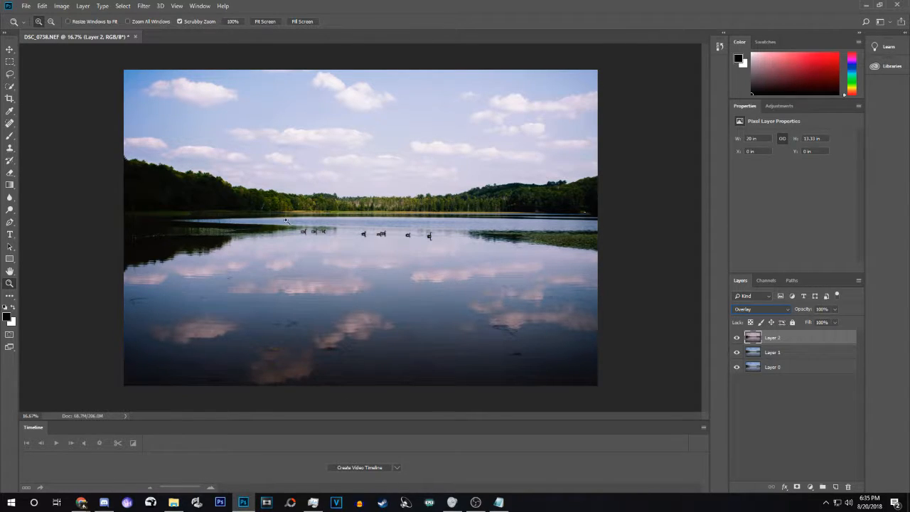
Apply a High Pass filter to Layer 2 with a radius tuned for sharpening.
click(143, 5)
mouse_move(169, 199)
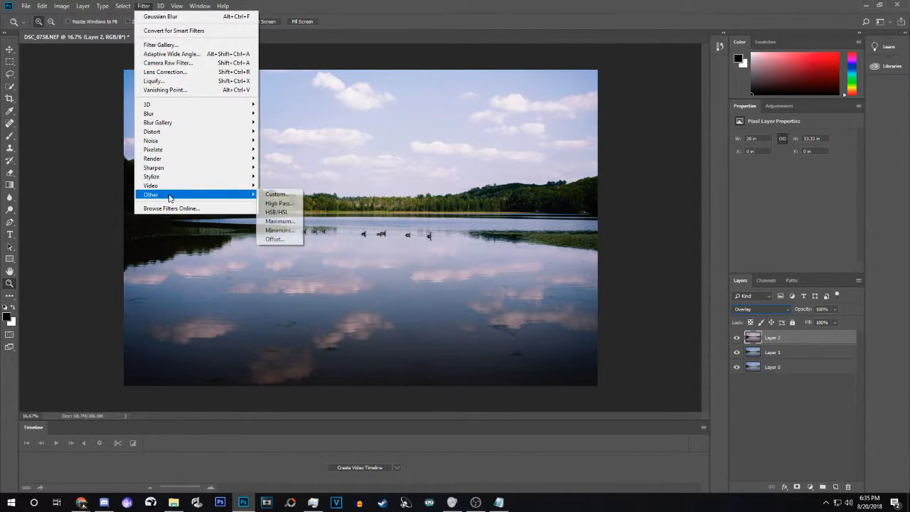
click(268, 203)
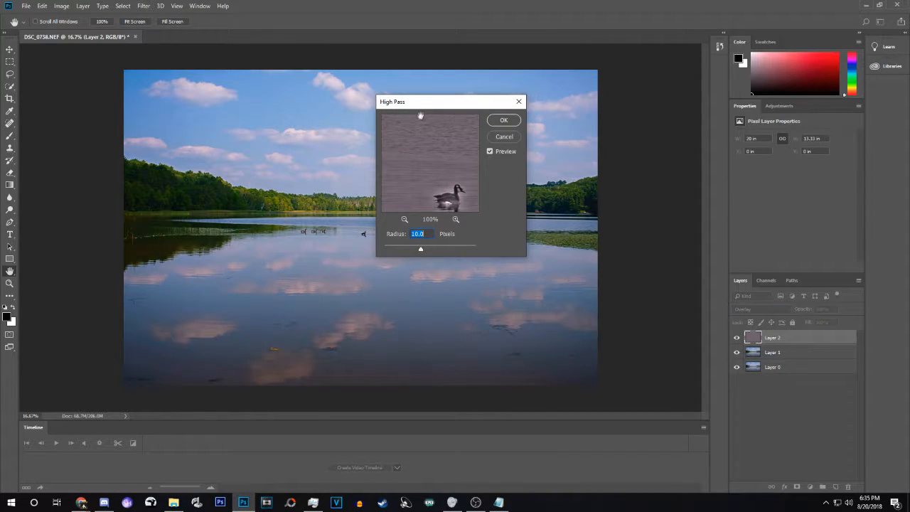
drag(425, 103, 447, 86)
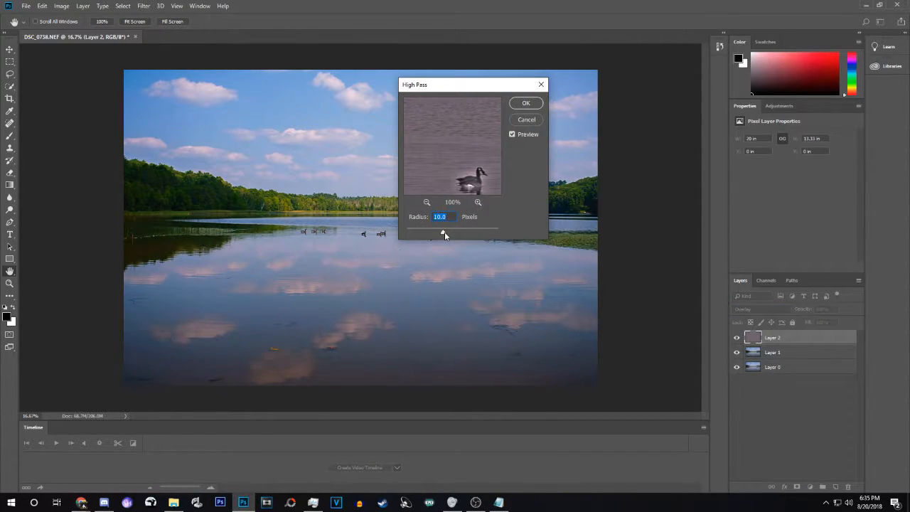
mouse_move(444, 231)
mouse_down()
mouse_move(498, 234)
mouse_move(405, 233)
mouse_move(431, 236)
mouse_up()
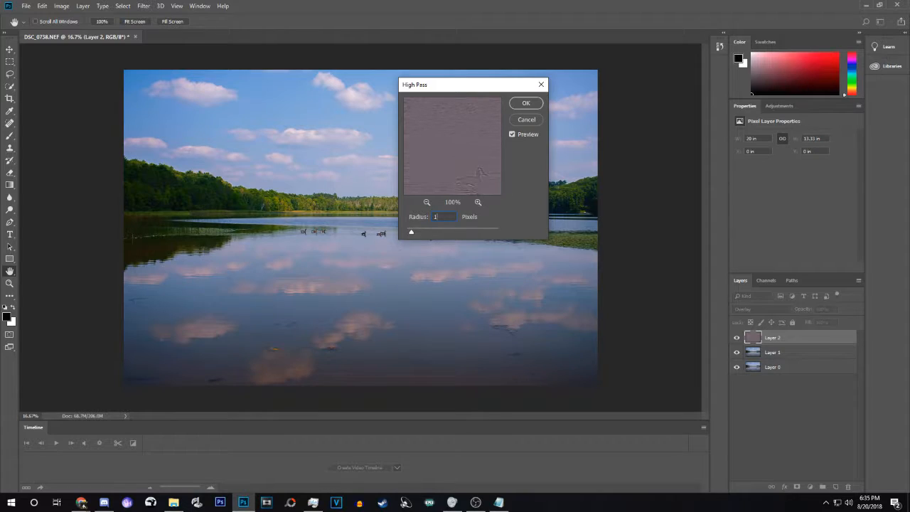
click(521, 105)
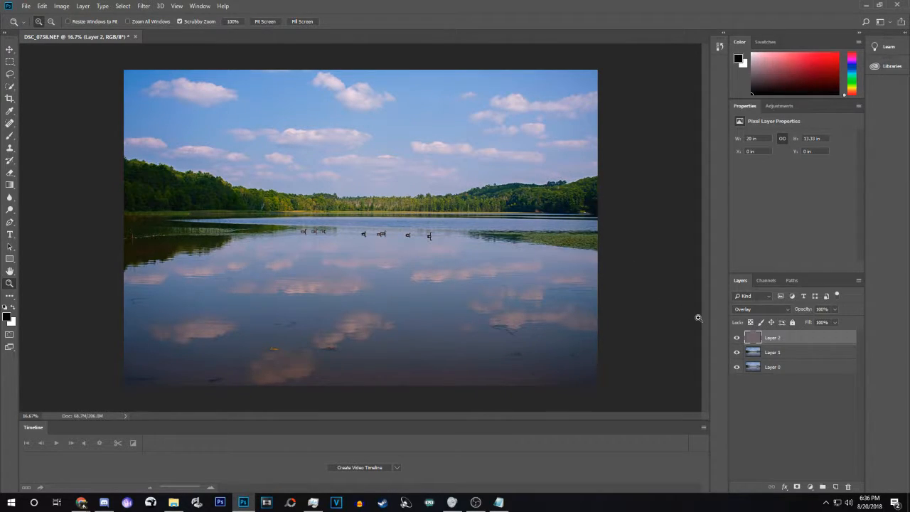
Duplicate Layer 1 and Layer 2, then delete the copies again.
shift+click(794, 350)
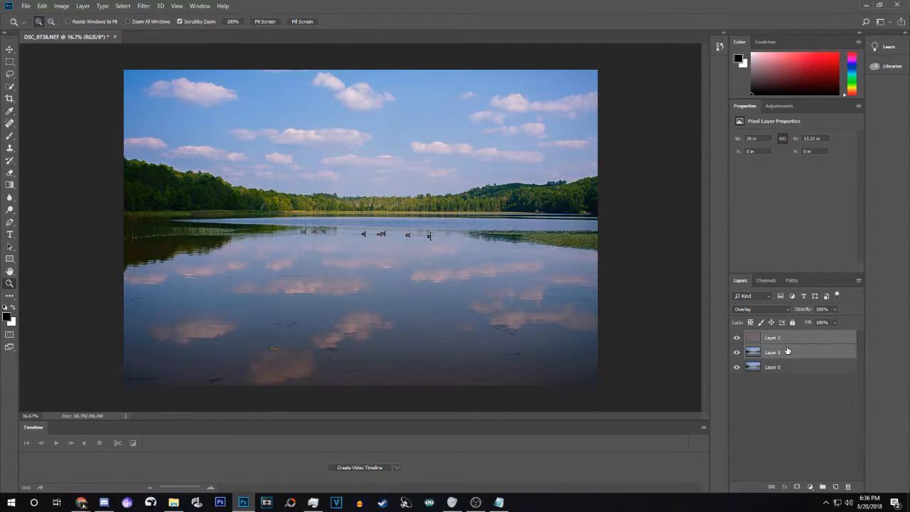
drag(786, 349, 836, 486)
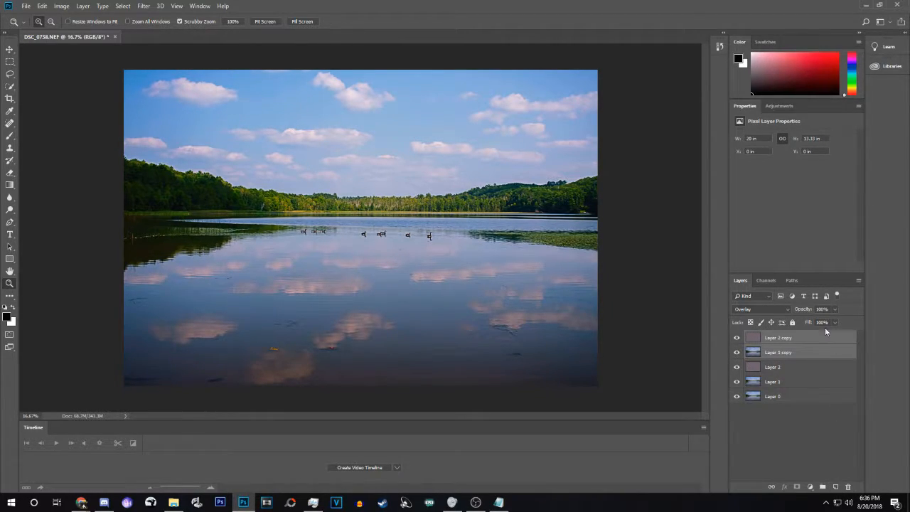
key(Delete)
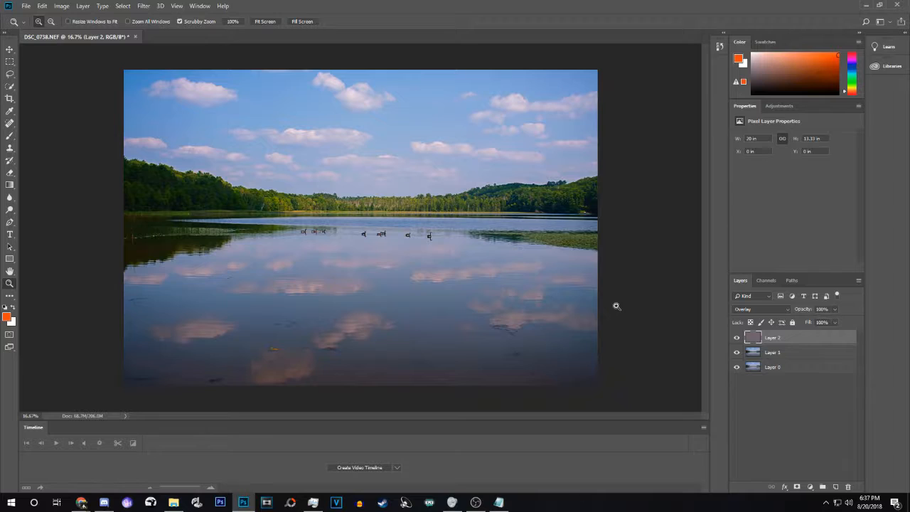
Add Layer 3 filled with orange, keeping orange as the foreground colour.
key(ctrl+shift+alt+n)
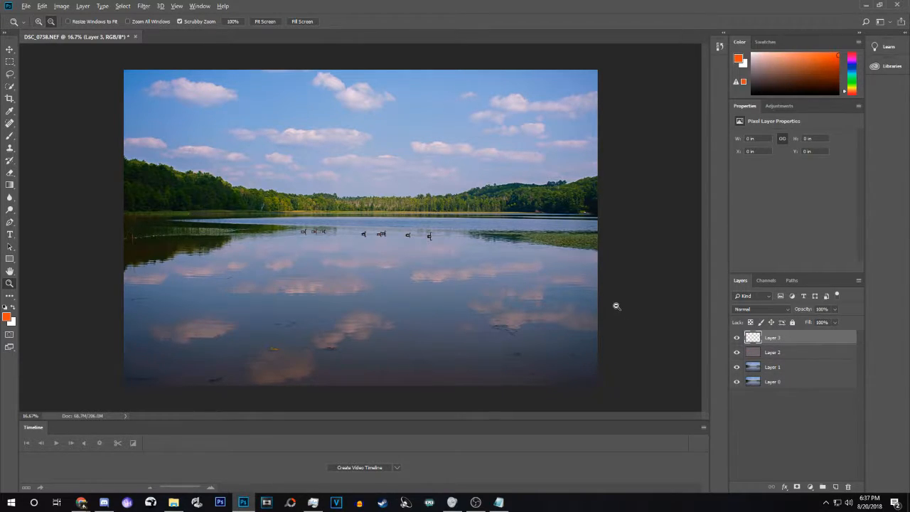
key(alt+BackSpace)
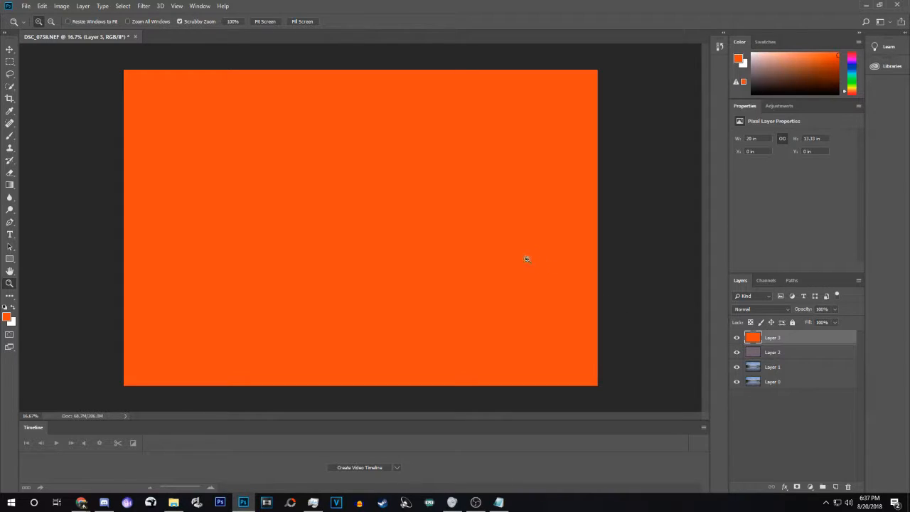
drag(484, 247, 471, 230)
click(7, 317)
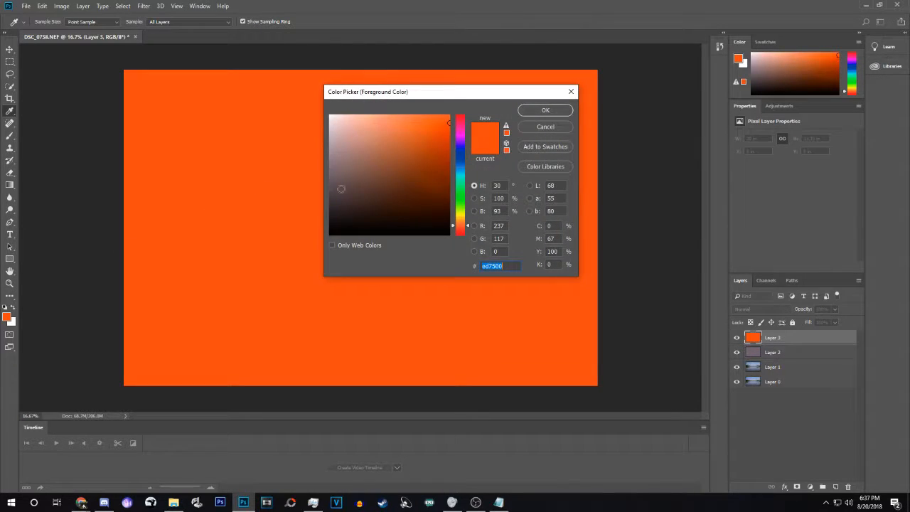
click(463, 177)
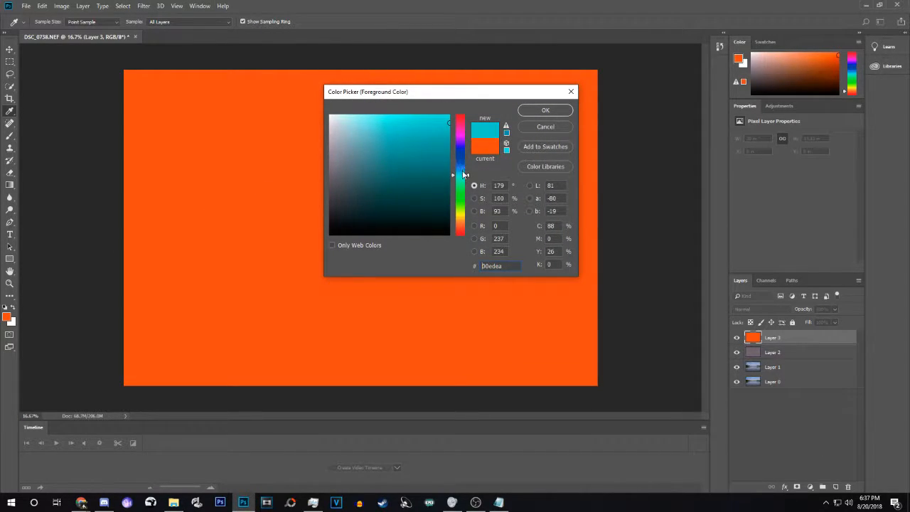
click(465, 169)
mouse_move(465, 171)
mouse_down()
mouse_move(465, 125)
mouse_move(467, 229)
mouse_up()
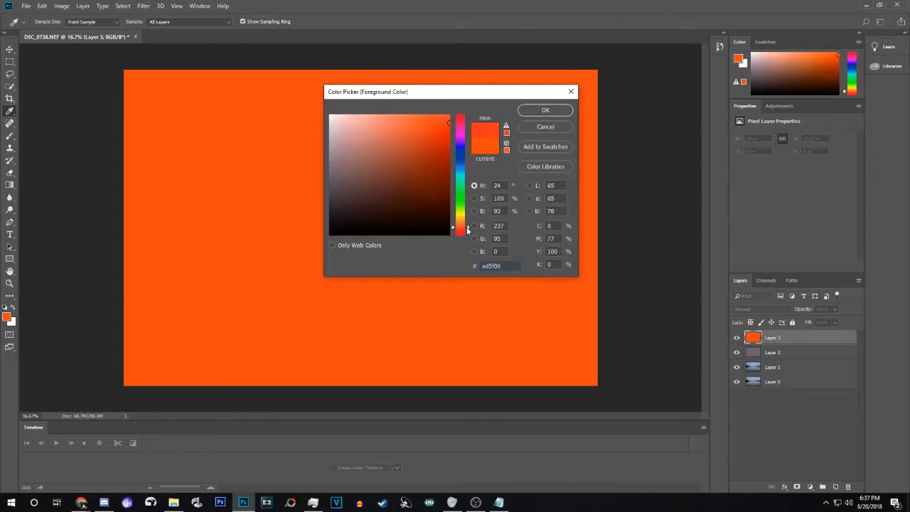
click(570, 91)
key(z)
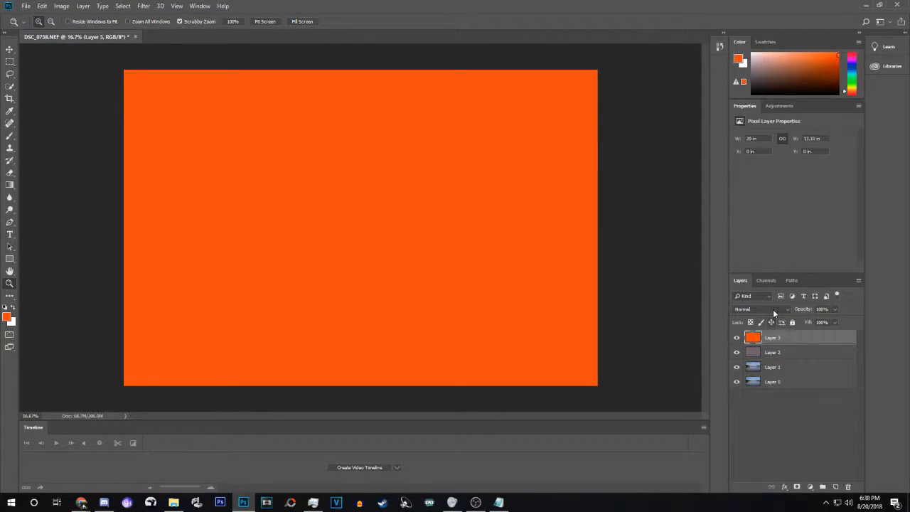
Set Layer 3 to Soft Light blend mode at 15% opacity.
click(773, 308)
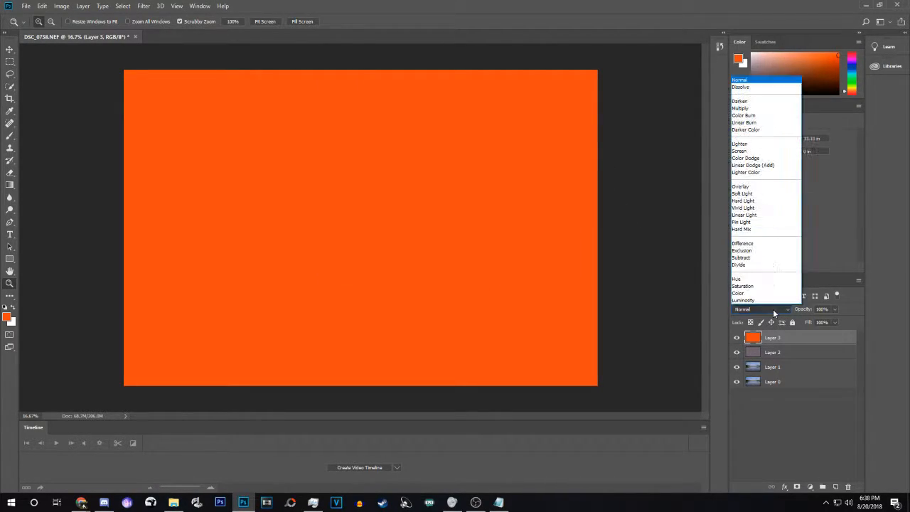
click(753, 194)
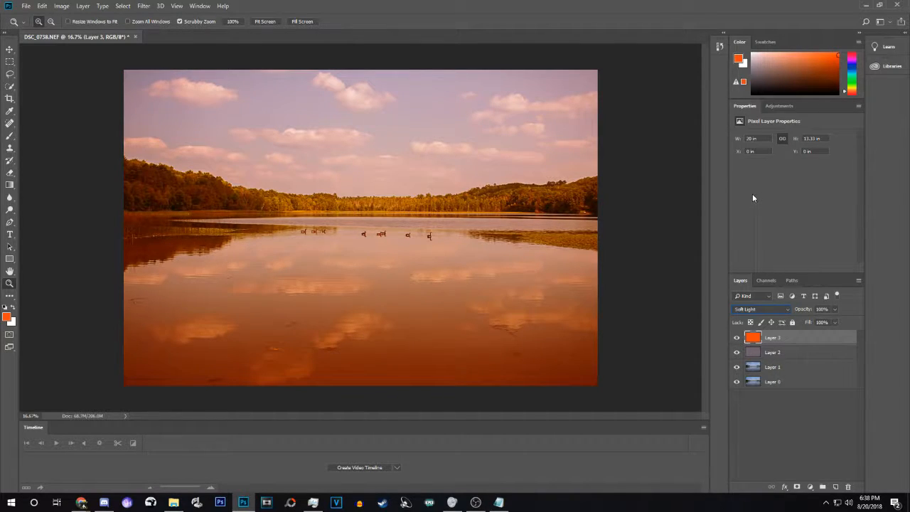
click(835, 310)
drag(824, 324, 795, 336)
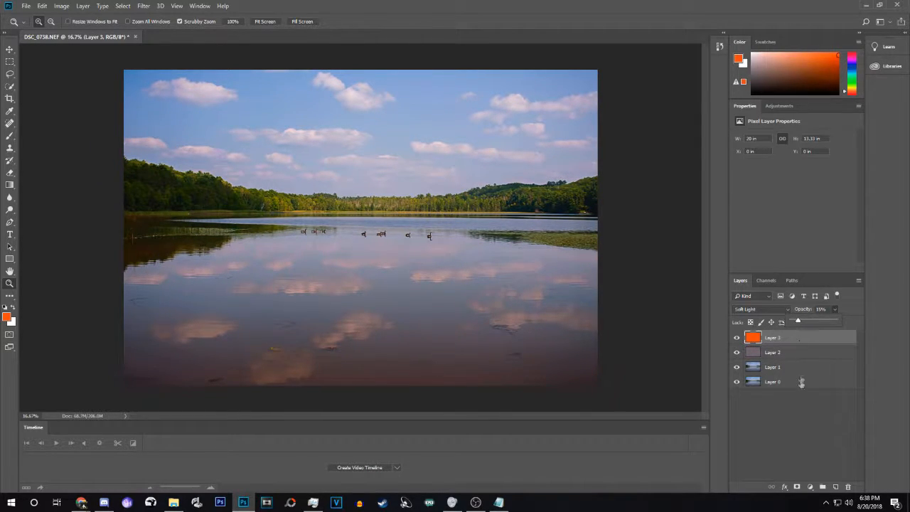
click(804, 405)
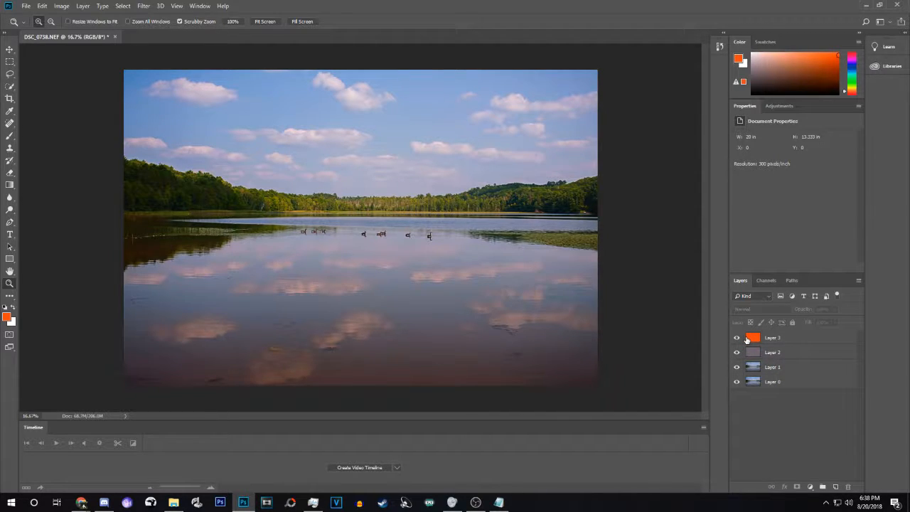
Compare with the tint layers hidden, then stamp a merged copy into new Layer 4.
mouse_move(737, 338)
mouse_down()
mouse_move(738, 367)
mouse_move(736, 338)
mouse_up()
key(ctrl+shift+alt+n)
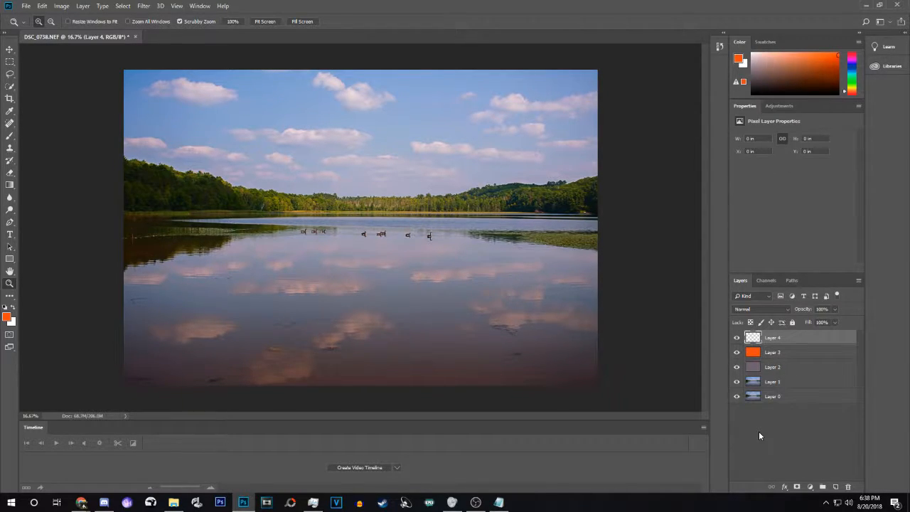
key(ctrl+shift+alt+e)
Add a Curves 1 adjustment with a gentle brightening S-curve on RGB.
click(814, 488)
click(807, 365)
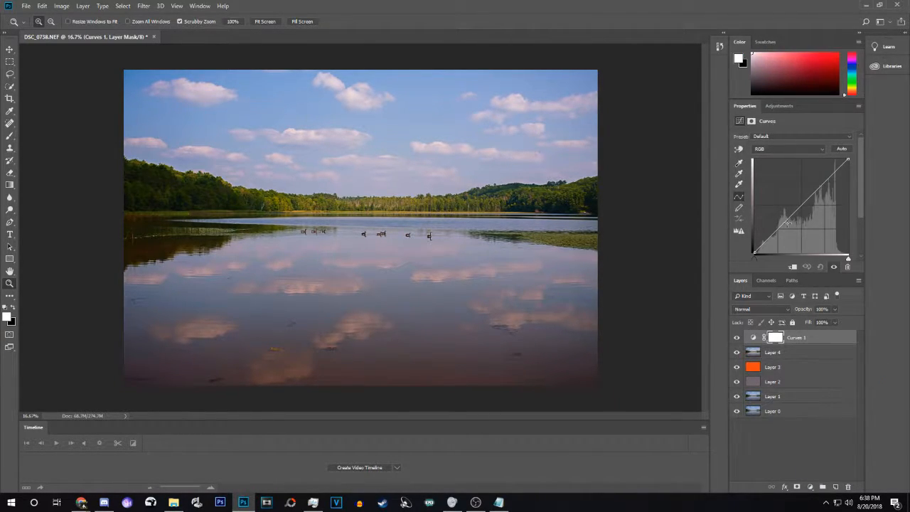
drag(785, 222, 772, 231)
drag(833, 176, 819, 167)
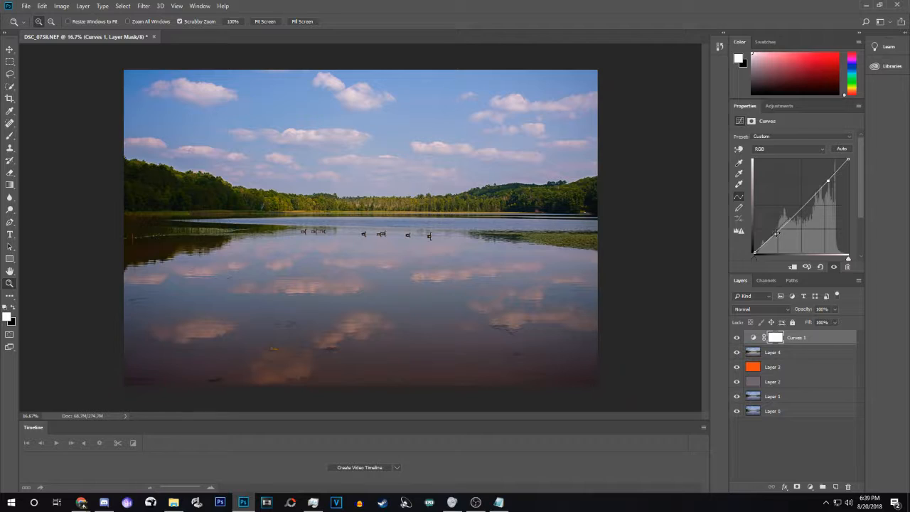
drag(776, 232, 774, 231)
drag(828, 182, 825, 179)
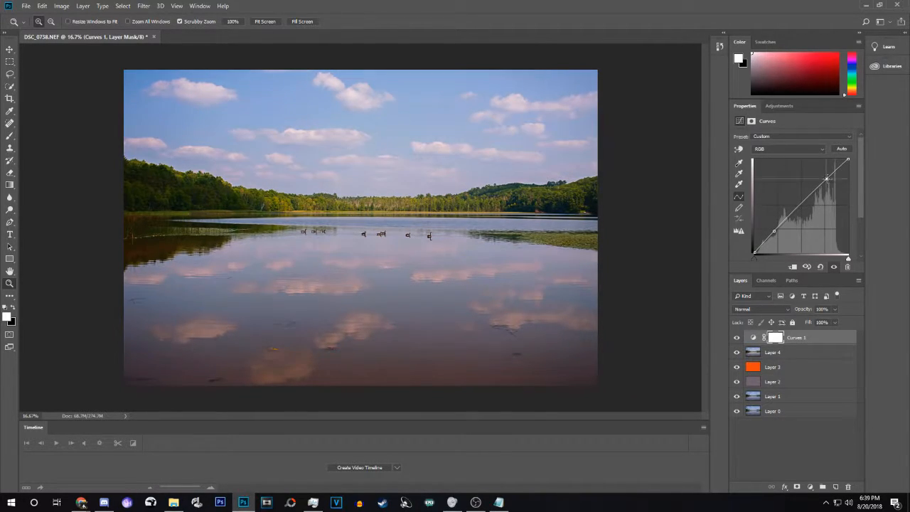
Bend the Red and Blue channel curves, then stamp a merged Layer 5.
click(810, 149)
click(793, 160)
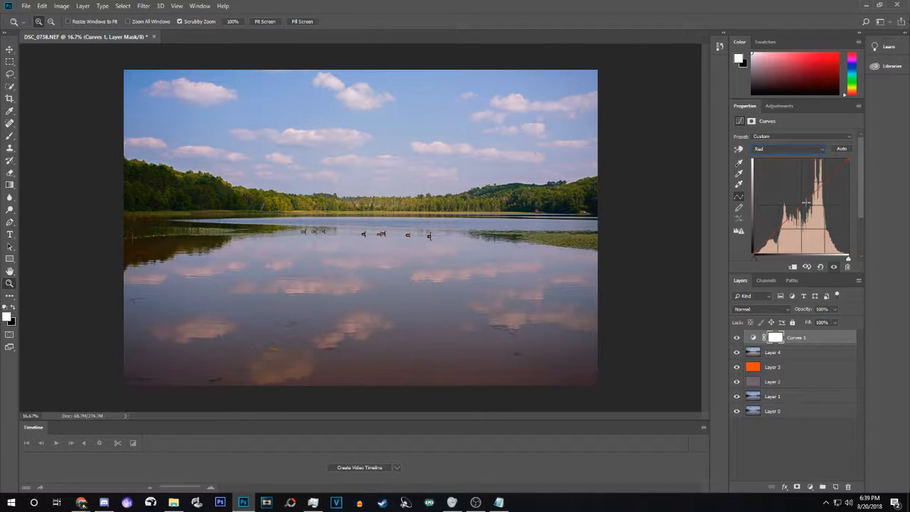
drag(805, 202, 804, 205)
click(785, 149)
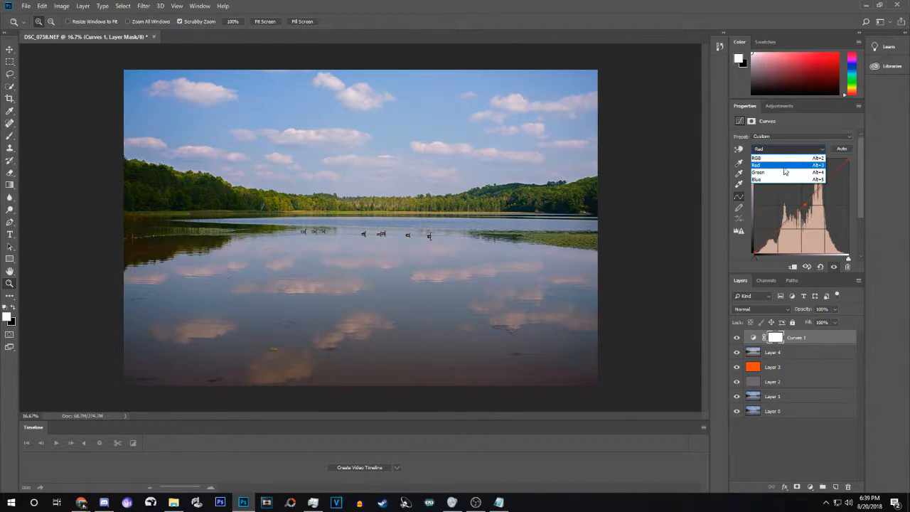
click(787, 180)
mouse_move(798, 207)
mouse_down()
mouse_move(790, 202)
mouse_move(798, 205)
mouse_up()
click(787, 332)
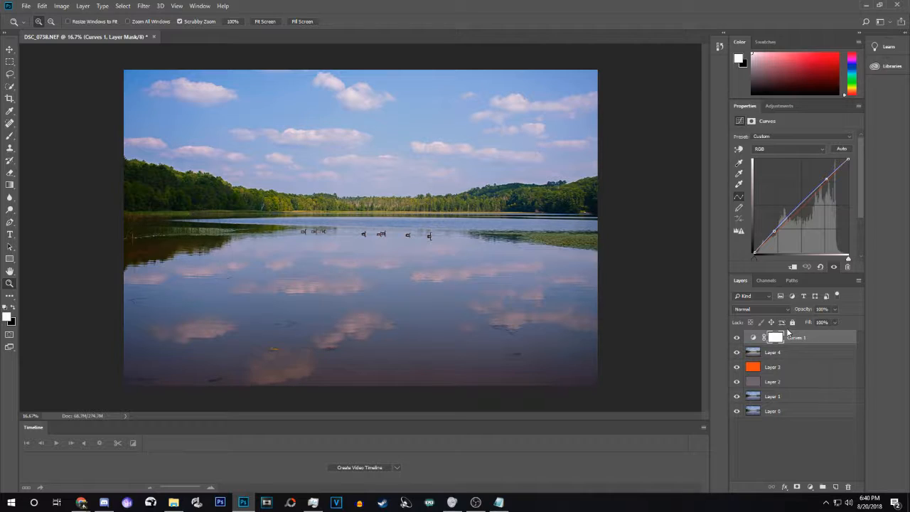
key(ctrl+shift+alt+e)
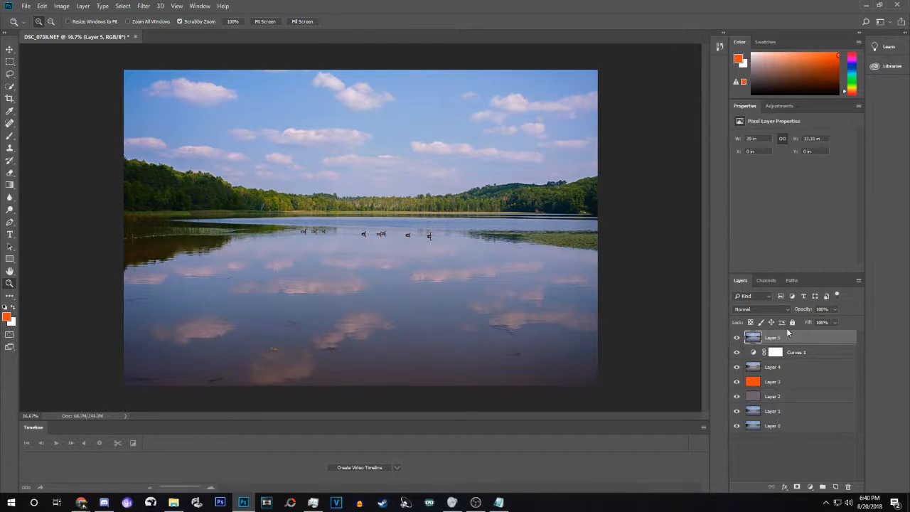
Apply the Sharpen filter to Layer 5 and zoom in on the geese to check.
click(146, 6)
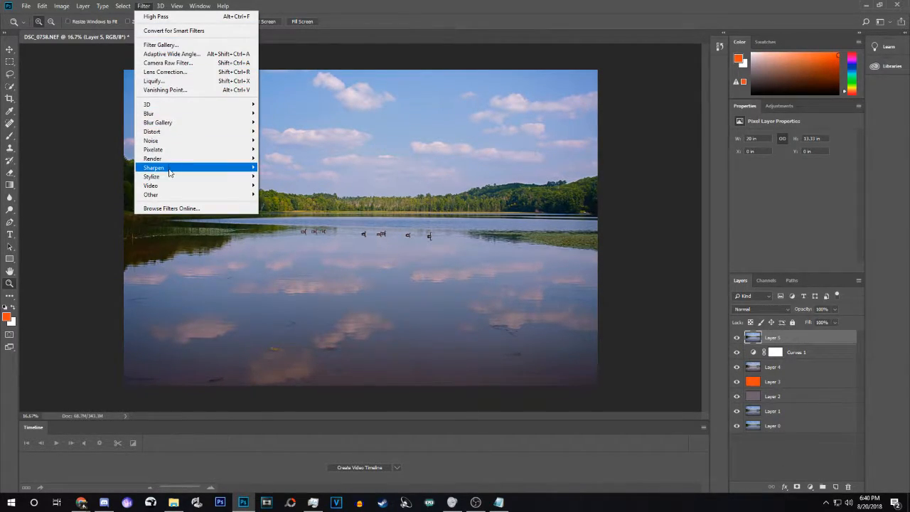
mouse_move(201, 171)
click(261, 176)
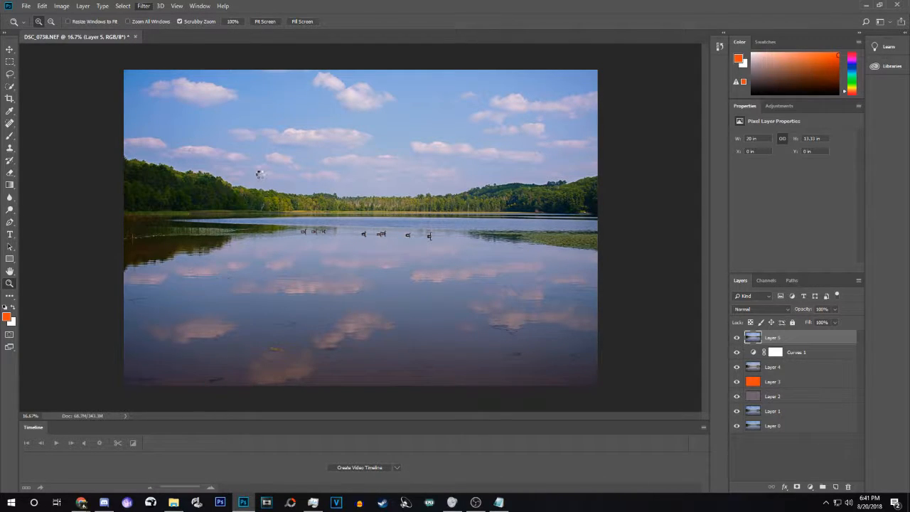
drag(322, 231, 347, 272)
click(9, 272)
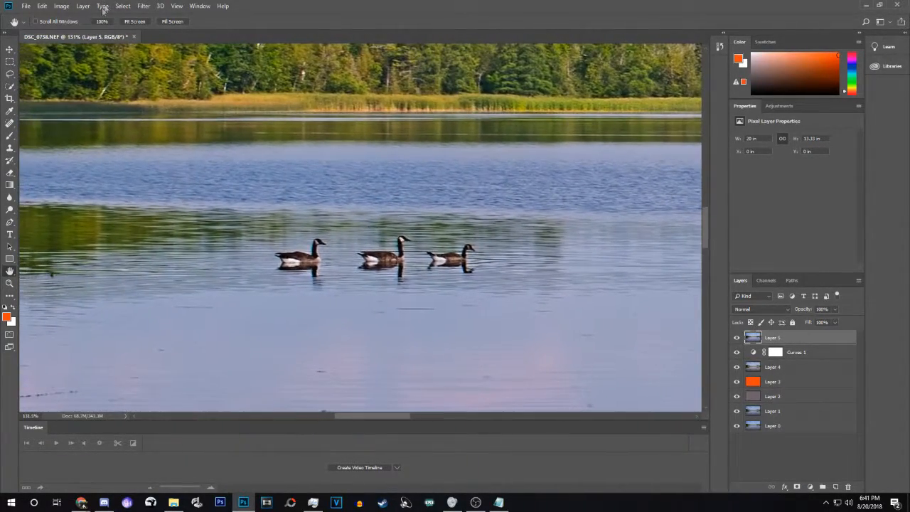
Try a second Sharpen pass, zoom back out, and step backward to undo it.
click(139, 9)
mouse_move(171, 168)
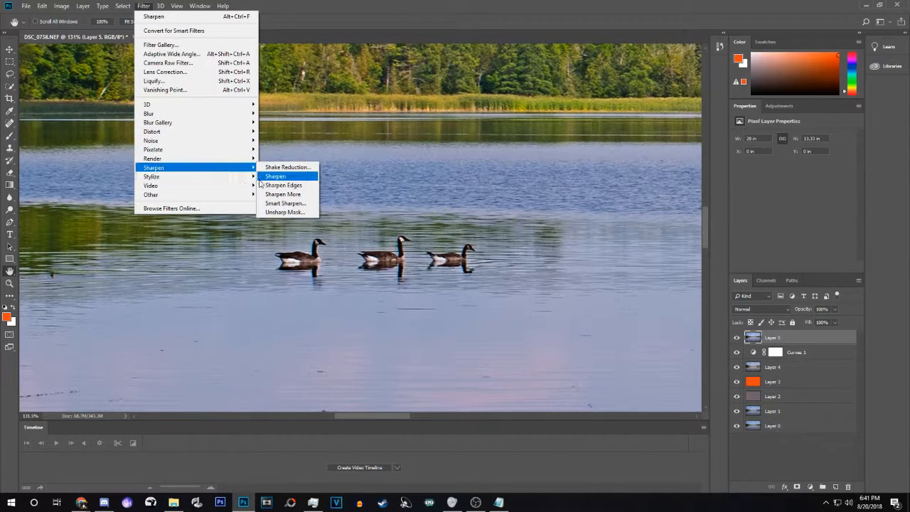
click(260, 177)
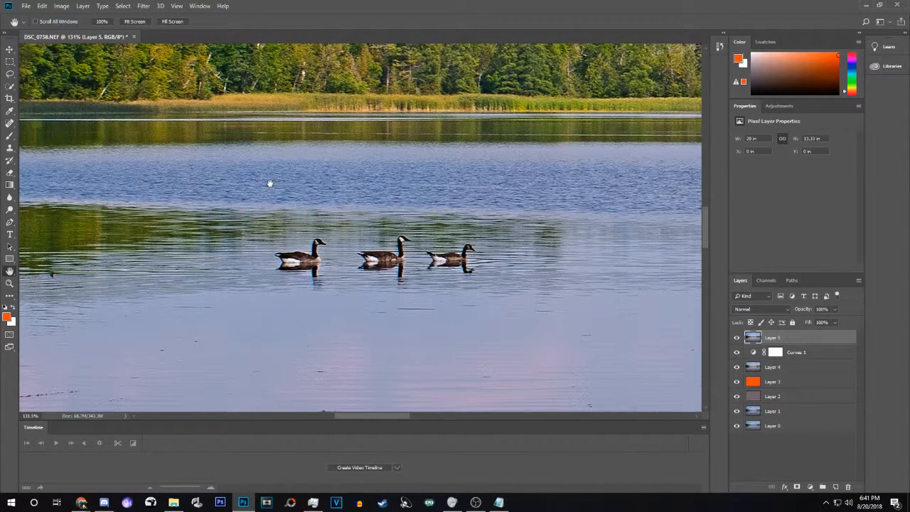
click(10, 283)
drag(300, 251, 226, 185)
click(41, 7)
click(48, 32)
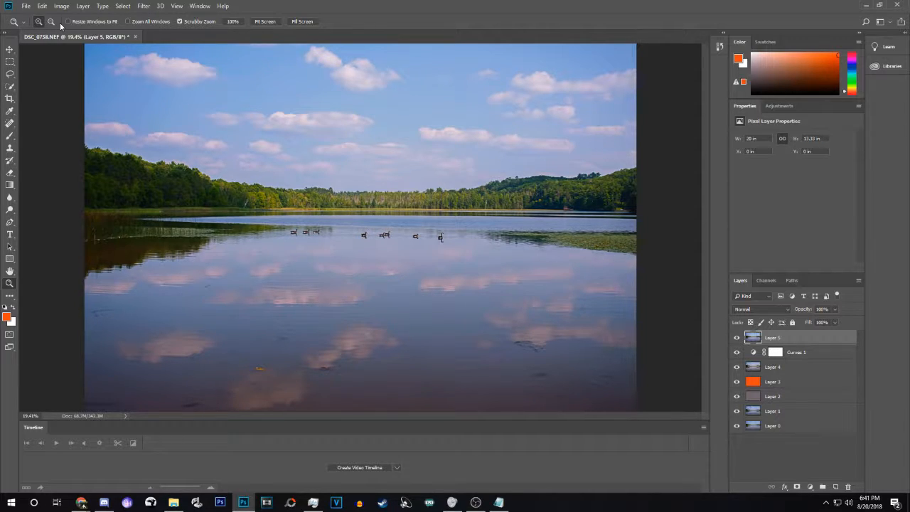
Stamp a merged copy of the image into a new top Layer 6.
click(9, 73)
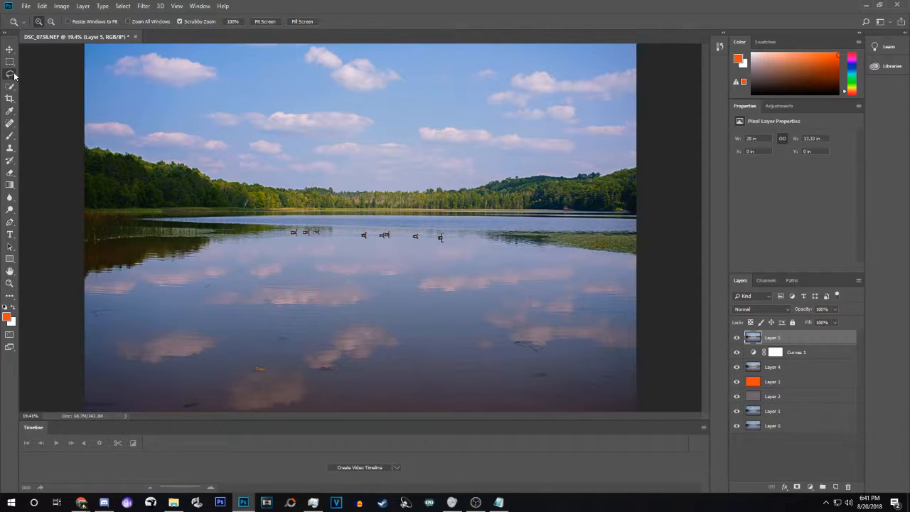
click(829, 455)
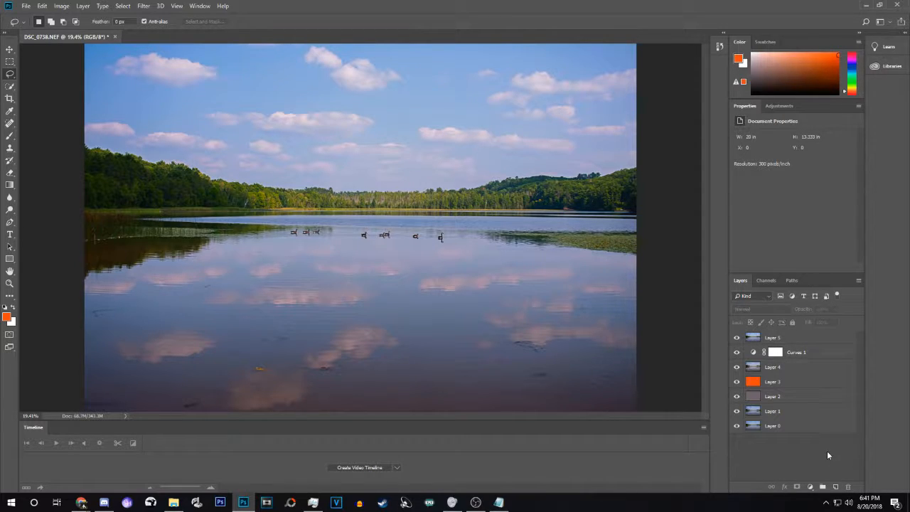
key(ctrl+shift+alt+e)
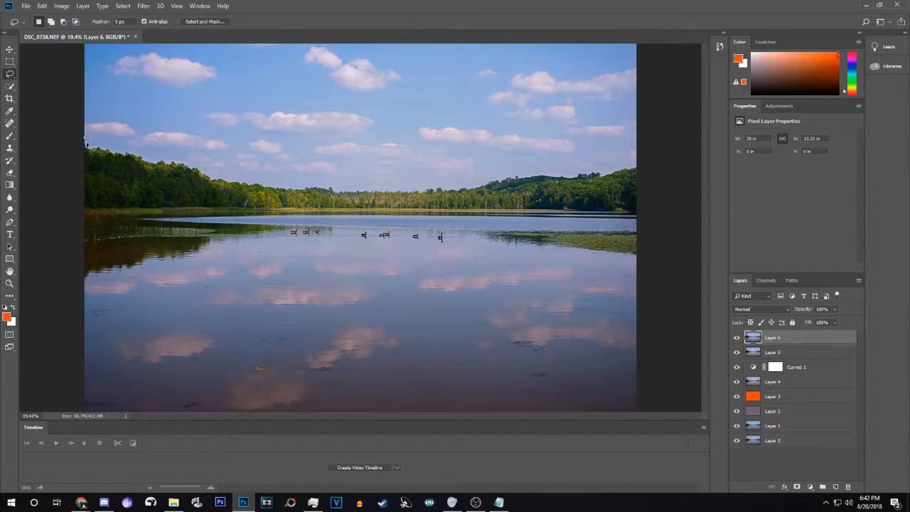
Lasso-select the sky above the treeline.
mouse_move(87, 144)
mouse_down()
mouse_move(329, 190)
mouse_move(471, 190)
mouse_move(623, 171)
mouse_move(651, 145)
mouse_move(648, 10)
mouse_up()
mouse_move(561, 5)
mouse_down()
mouse_move(32, 7)
mouse_move(24, 17)
mouse_move(27, 145)
mouse_up()
click(9, 283)
drag(274, 246, 243, 246)
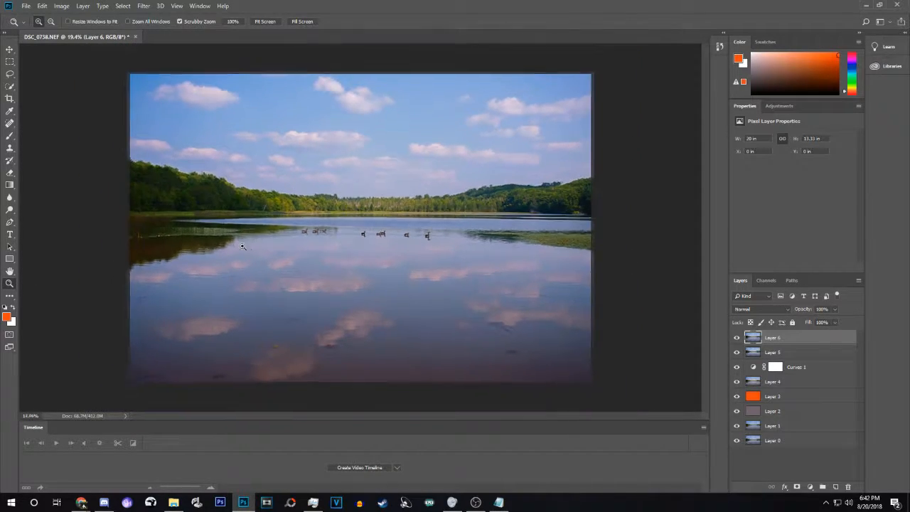
drag(79, 94, 97, 95)
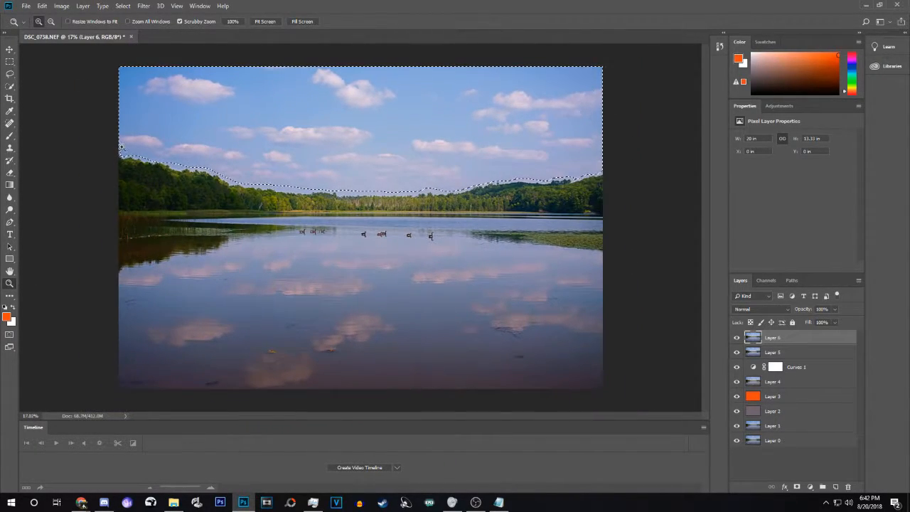
click(9, 72)
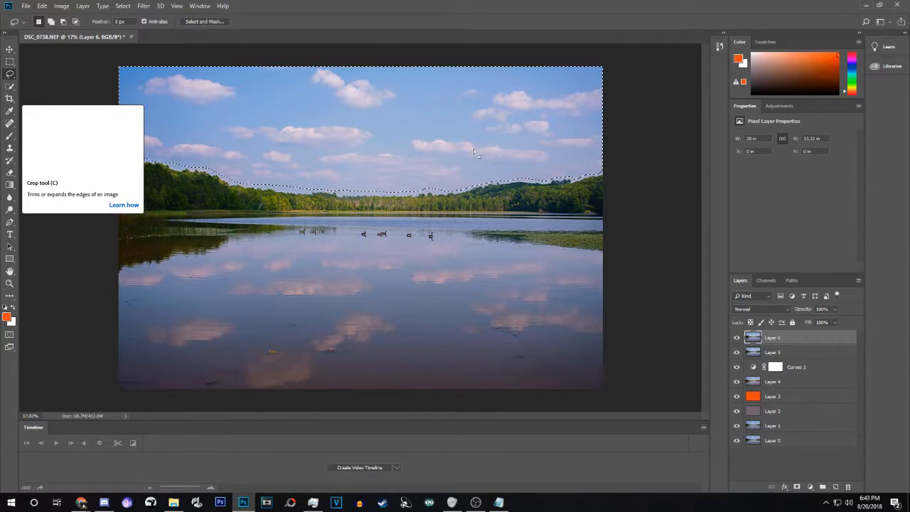
Add a Curves adjustment layer for the selected sky.
click(812, 487)
click(814, 487)
click(814, 487)
click(823, 363)
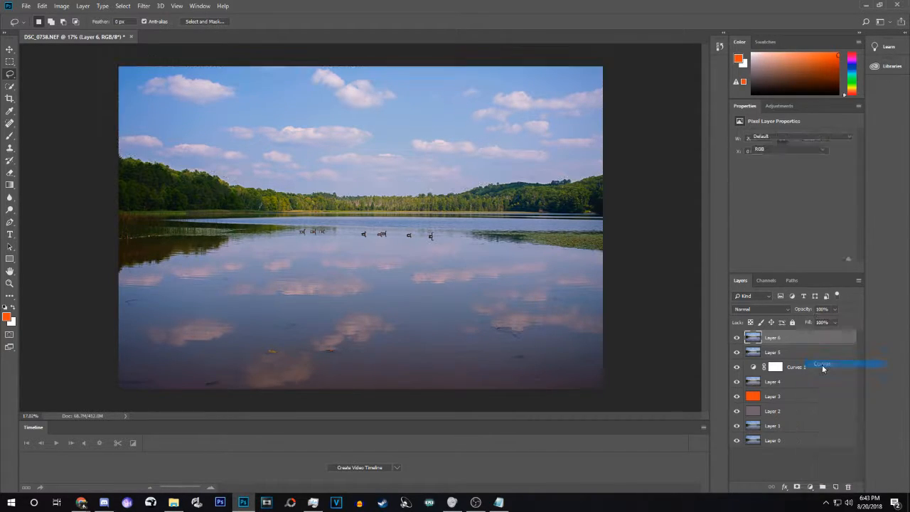
Raise the Blue channel curve in Curves 2 into a gentle arc for a bluer sky.
click(784, 148)
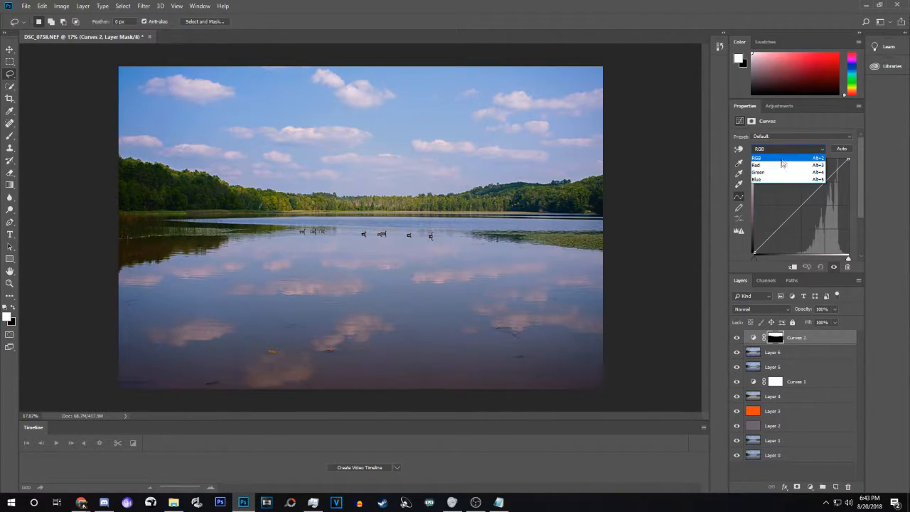
click(782, 179)
drag(788, 212, 755, 203)
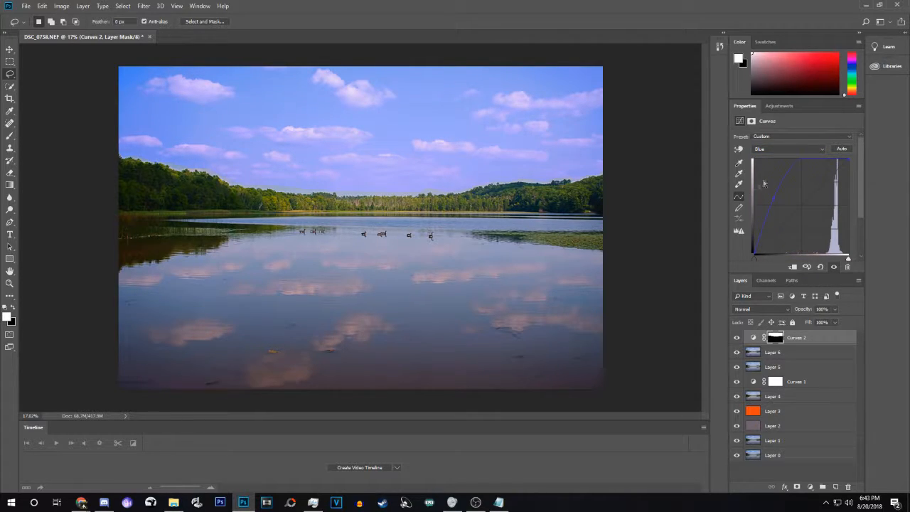
mouse_move(778, 181)
mouse_down()
mouse_move(777, 189)
mouse_move(758, 186)
mouse_move(775, 182)
mouse_up()
mouse_move(768, 189)
mouse_down()
mouse_move(758, 181)
mouse_move(789, 195)
mouse_move(756, 182)
mouse_move(777, 193)
mouse_up()
Toggle Curves 2 visibility to compare the sky before and after.
click(736, 340)
click(735, 340)
click(736, 340)
click(736, 339)
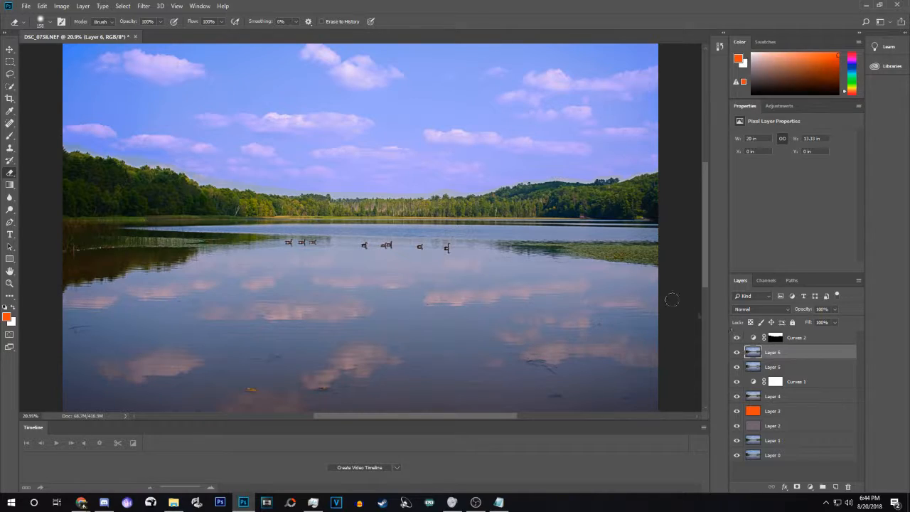
Zoom and pan to inspect the tree line against the sky.
click(9, 282)
drag(146, 212, 217, 197)
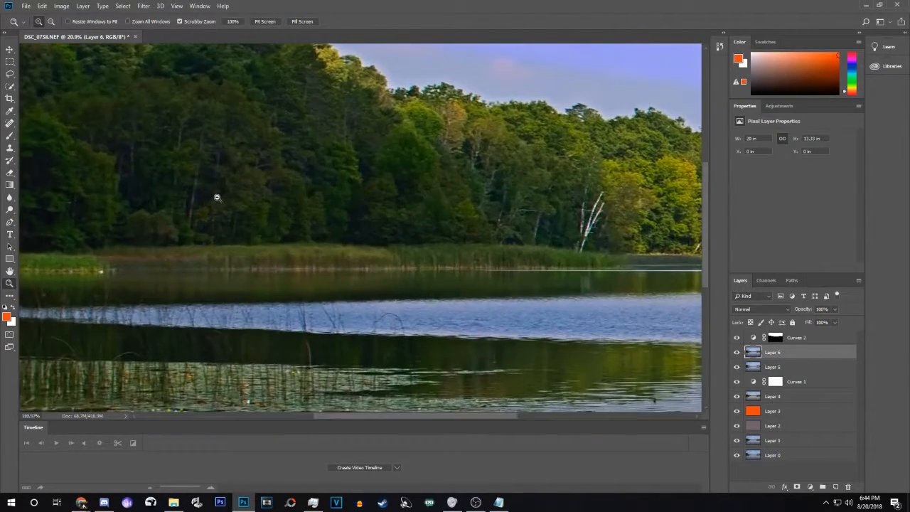
drag(337, 163, 323, 166)
drag(368, 114, 402, 114)
click(10, 271)
drag(242, 211, 165, 327)
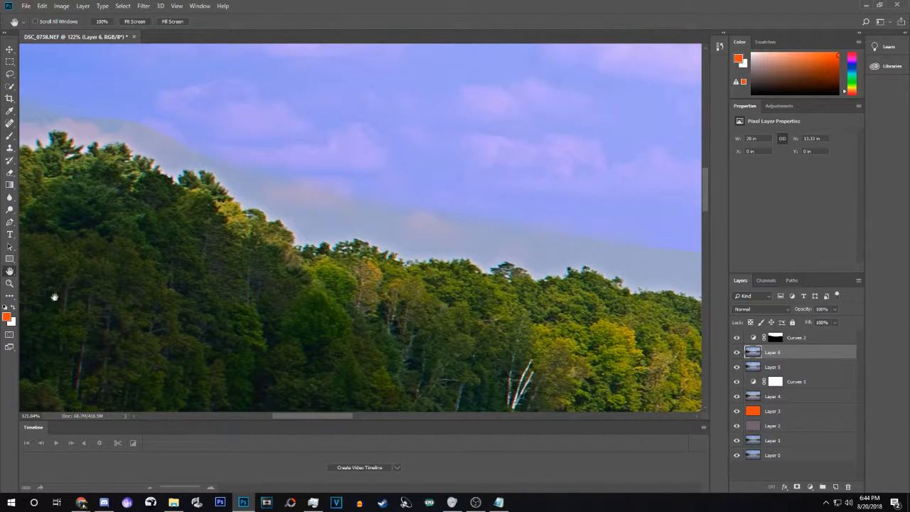
click(9, 283)
drag(405, 245, 280, 242)
mouse_move(359, 201)
mouse_down()
mouse_move(305, 202)
mouse_move(345, 203)
mouse_up()
Set the Eraser to about 432 px and target the Curves 2 mask.
click(9, 172)
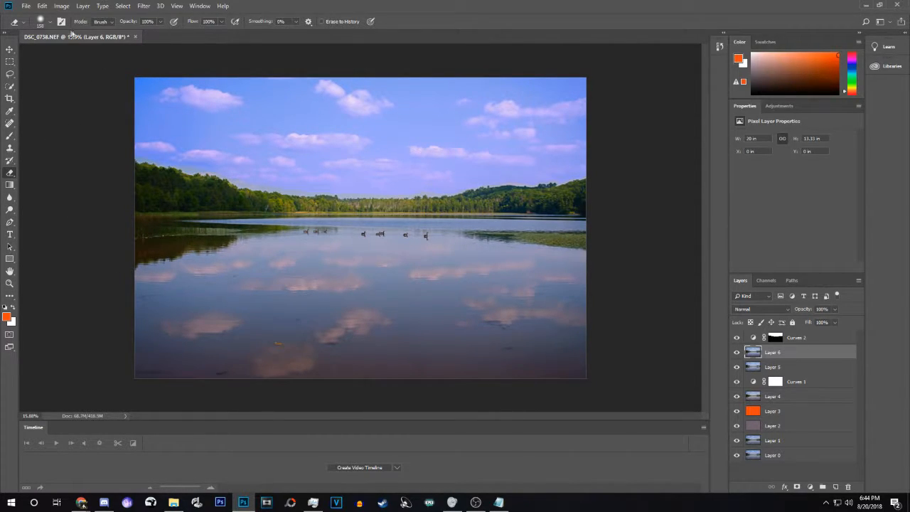
click(51, 23)
drag(89, 51, 104, 52)
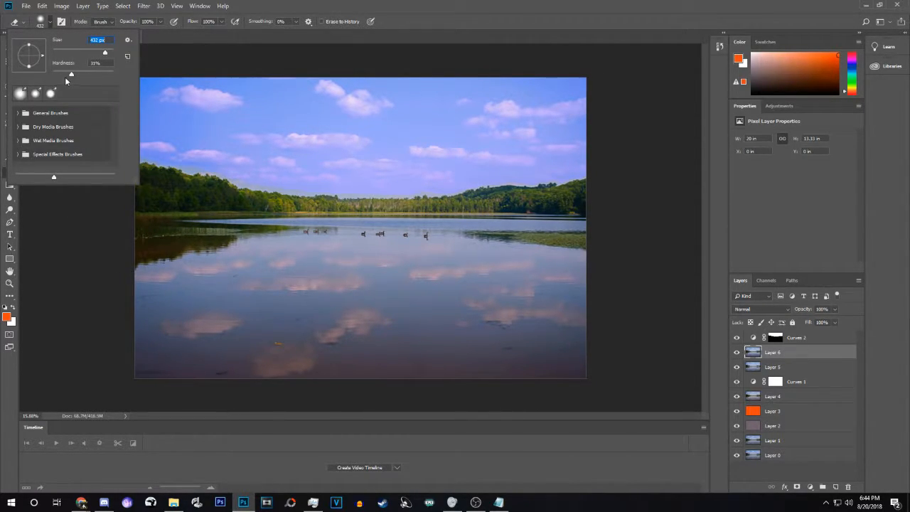
click(193, 206)
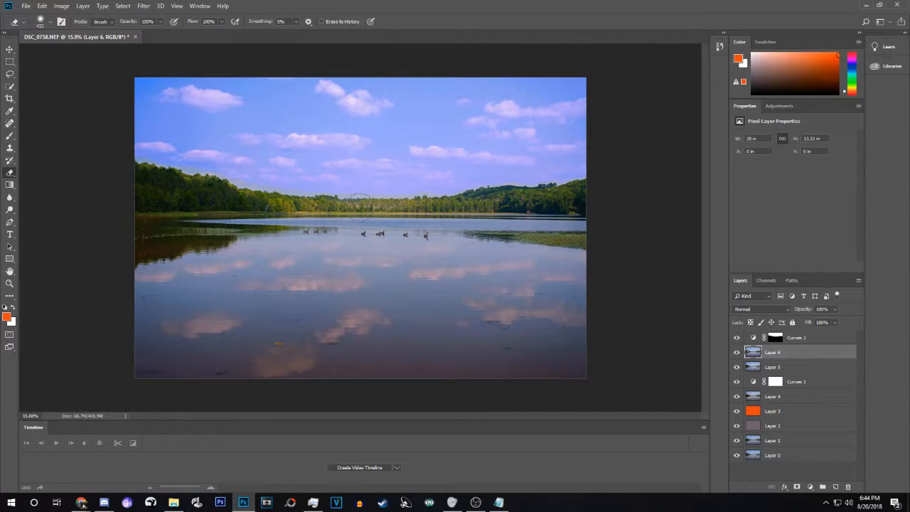
click(810, 338)
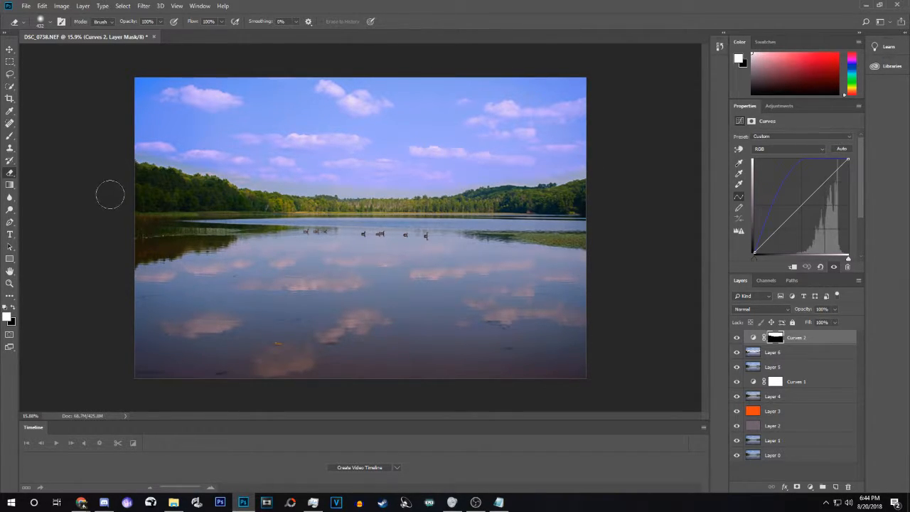
Zoom into the left tree line and sky edge to inspect them, then zoom back out to the whole photo.
click(10, 283)
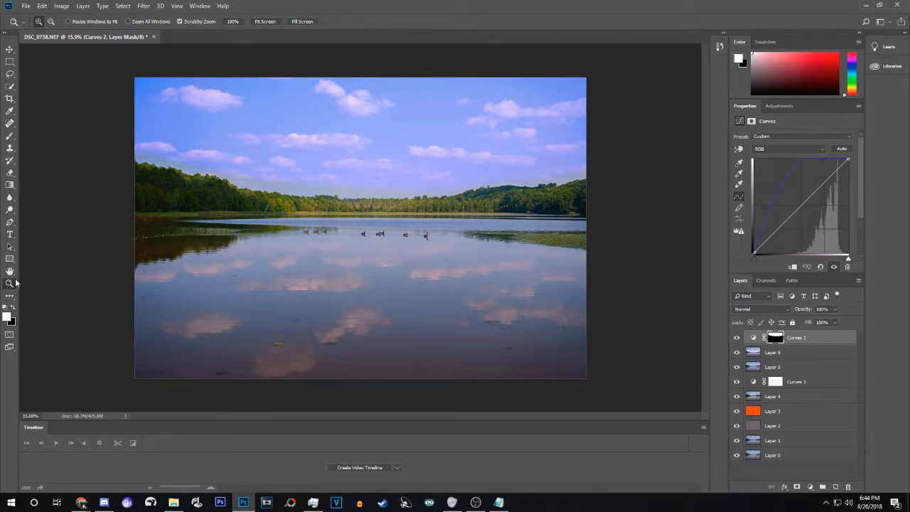
drag(151, 167, 222, 152)
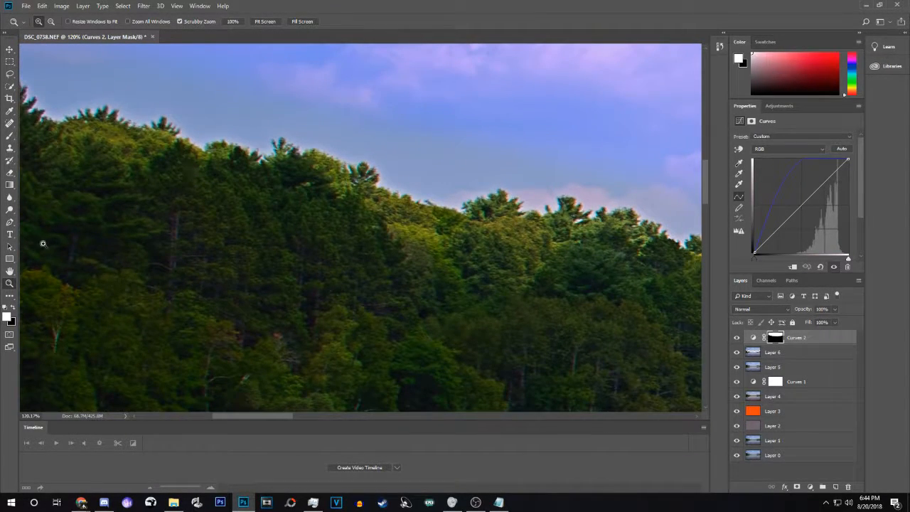
click(9, 271)
drag(199, 189, 271, 296)
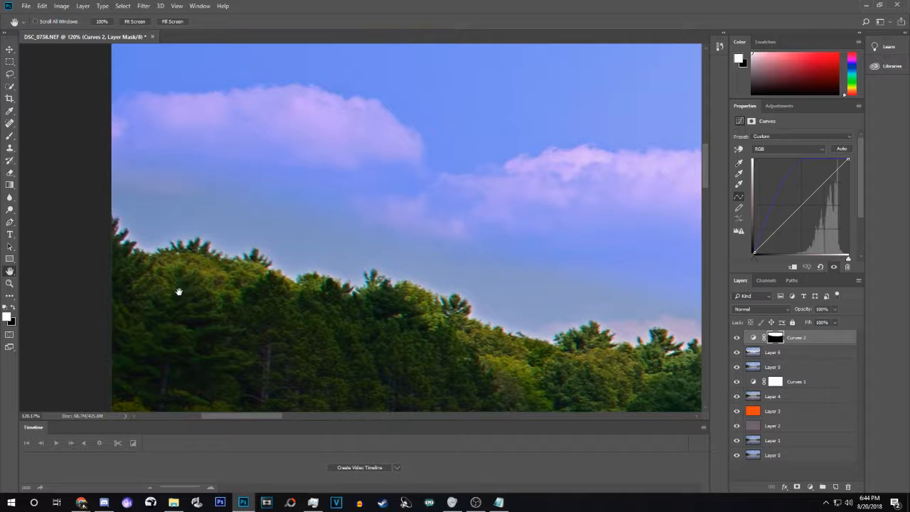
click(9, 283)
drag(240, 226, 212, 223)
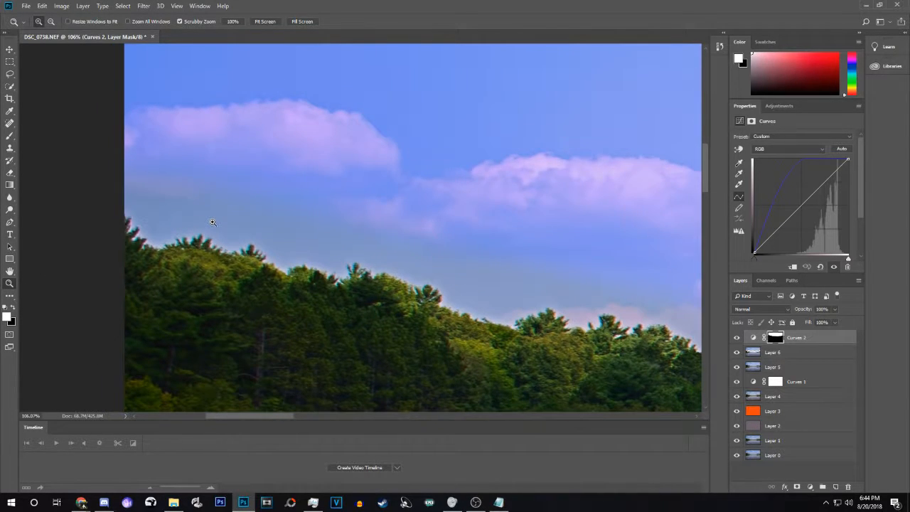
drag(267, 205, 206, 225)
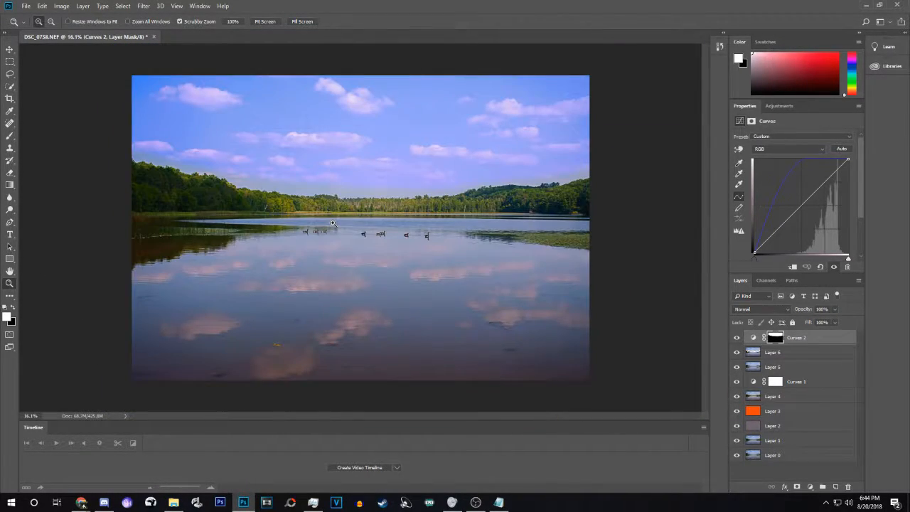
Create Group 1 and move the layers Curves 2 through Layer 1 into it.
click(823, 487)
click(824, 350)
shift+click(810, 452)
drag(814, 433, 788, 342)
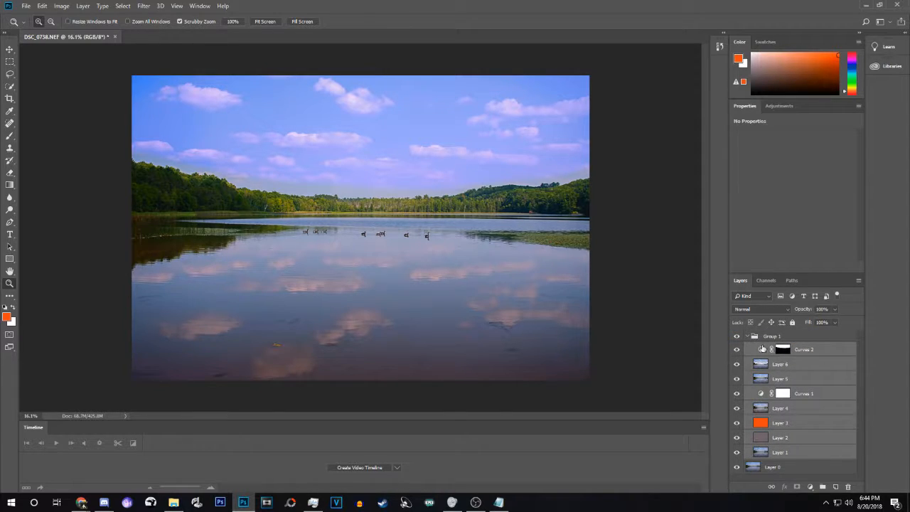
Collapse Group 1 and toggle its visibility to compare the edits with the original.
click(748, 337)
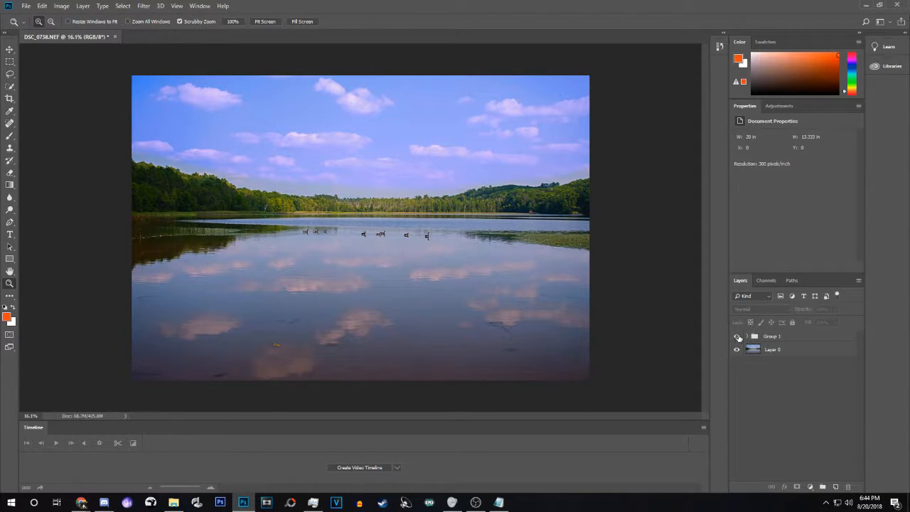
click(737, 336)
click(737, 336)
click(737, 336)
With Group 1 hidden, bring in the second version DSC_0738-2 from Bridge as Layer 7.
click(738, 337)
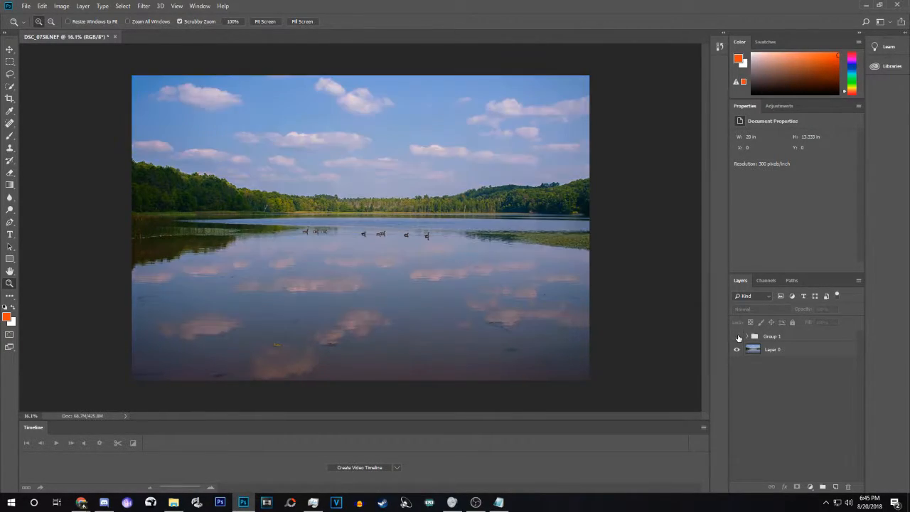
click(26, 5)
click(37, 33)
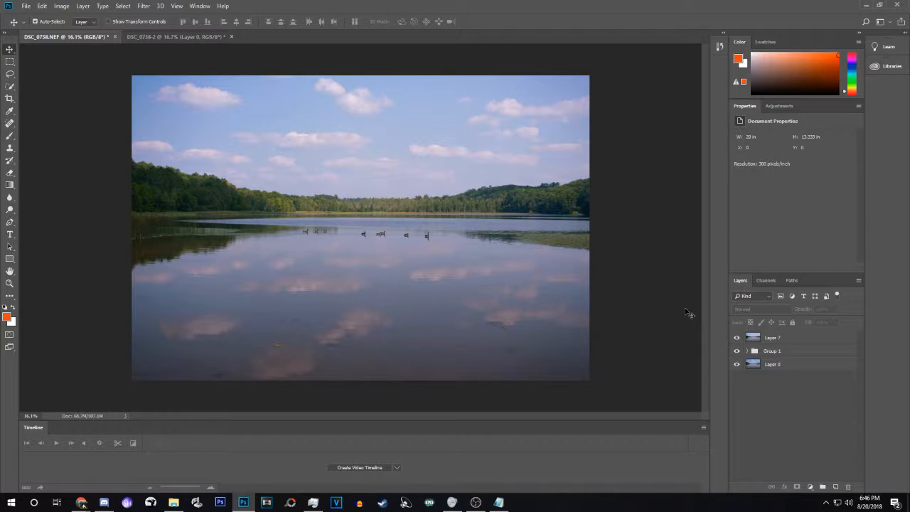
Hide Layer 7 and inspect the grouped edits along the tree line at 198% zoom.
click(737, 338)
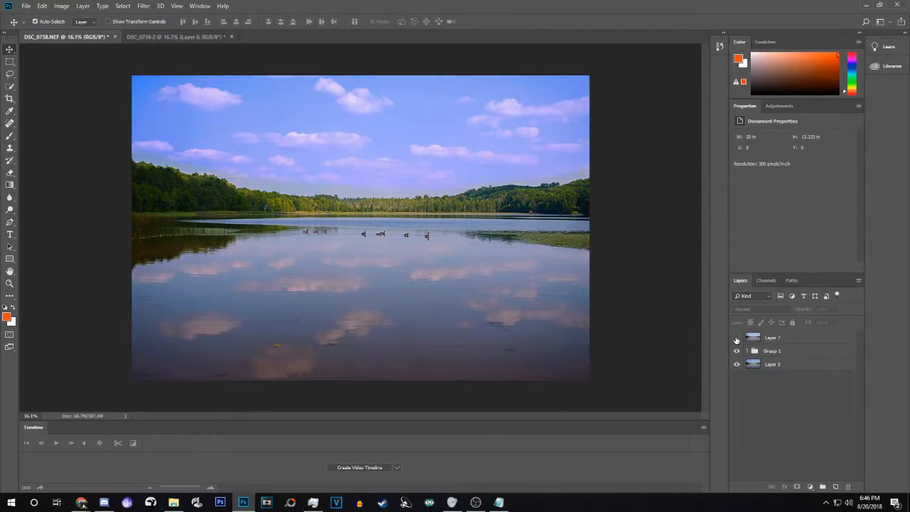
click(9, 283)
click(297, 204)
drag(365, 198, 475, 202)
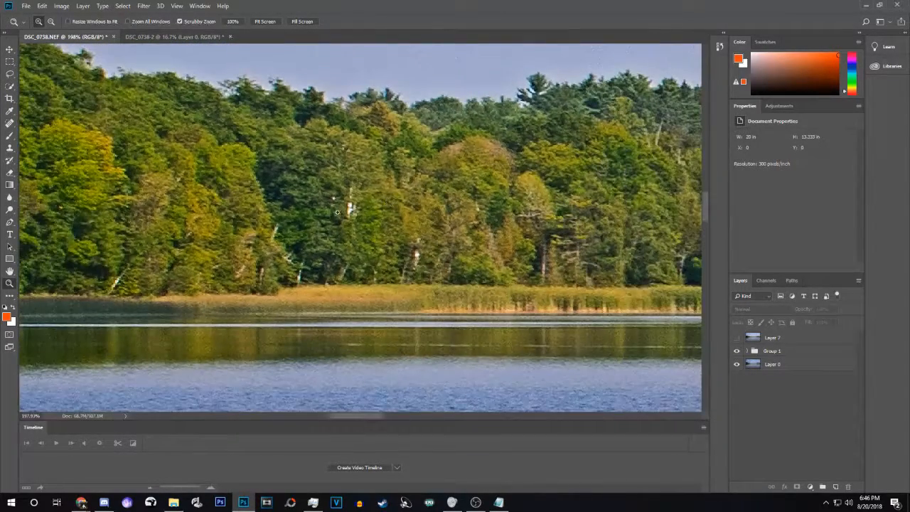
click(10, 272)
drag(583, 213, 178, 273)
drag(583, 213, 185, 227)
drag(597, 206, 199, 220)
drag(604, 213, 495, 256)
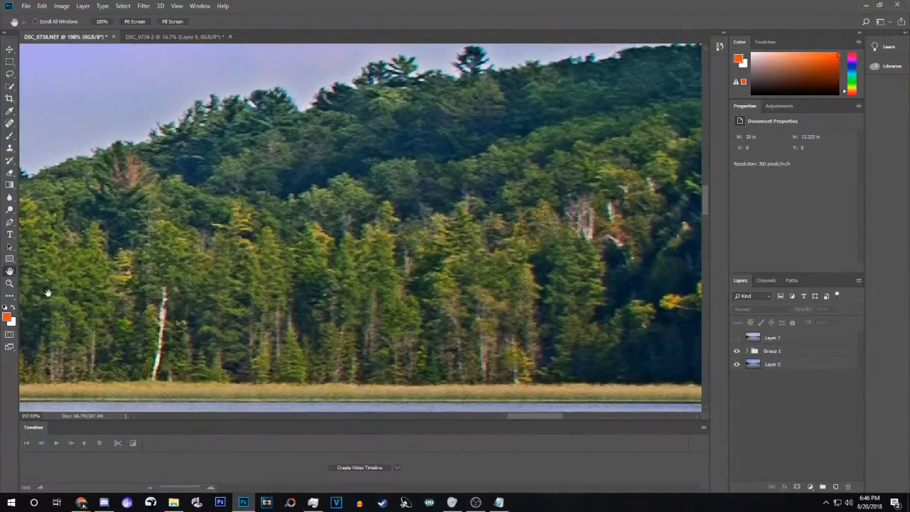
click(10, 283)
drag(303, 247, 256, 268)
Hide Group 1 and toggle Layer 7 repeatedly to compare, leaving Layer 7 hidden.
click(736, 350)
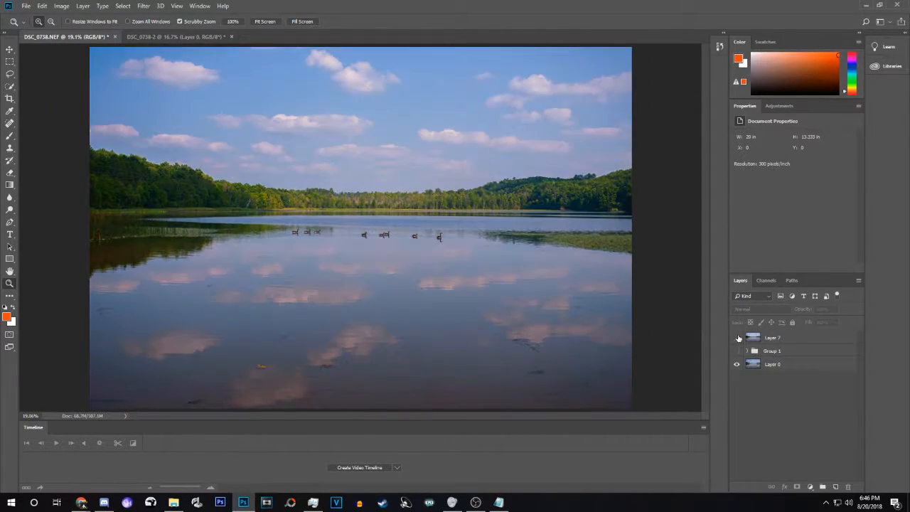
click(737, 338)
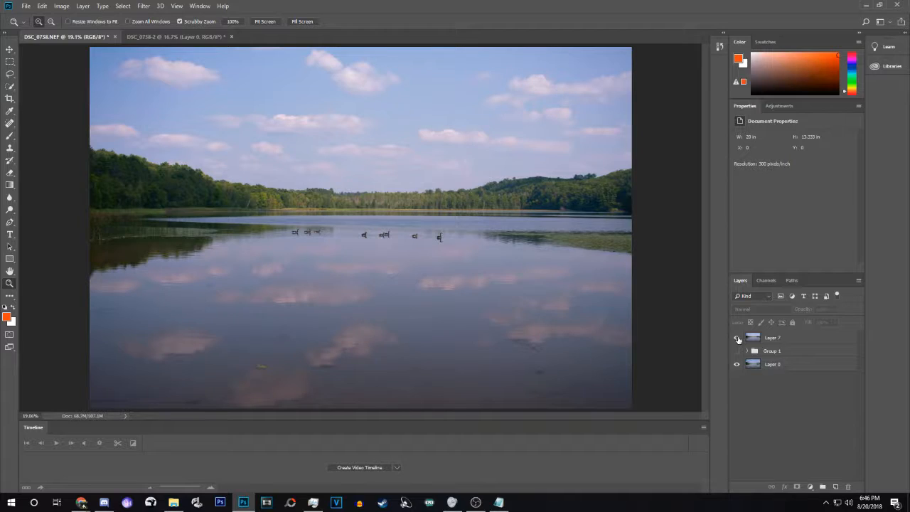
click(738, 338)
drag(527, 336, 523, 335)
click(737, 339)
click(736, 339)
click(737, 339)
click(736, 340)
click(737, 339)
click(736, 339)
click(736, 339)
click(736, 339)
click(737, 339)
click(736, 339)
click(736, 339)
click(737, 339)
click(736, 339)
click(736, 340)
click(737, 339)
click(736, 339)
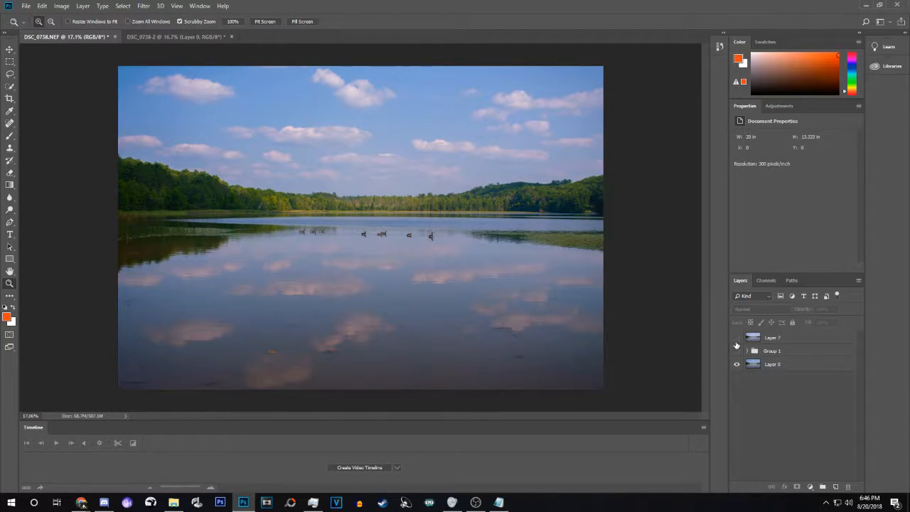
Select Layer 0 and toggle Group 1 for a before/after comparison, ending with Group 1 hidden.
click(770, 366)
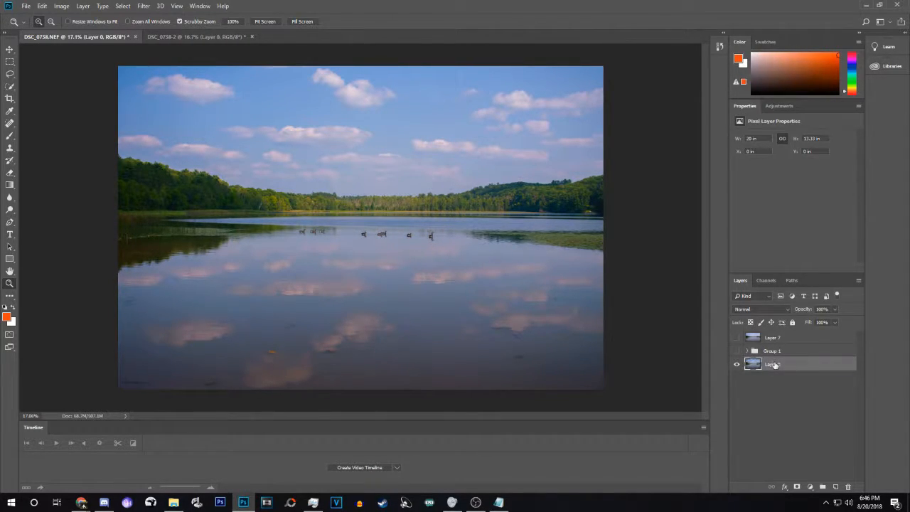
click(737, 351)
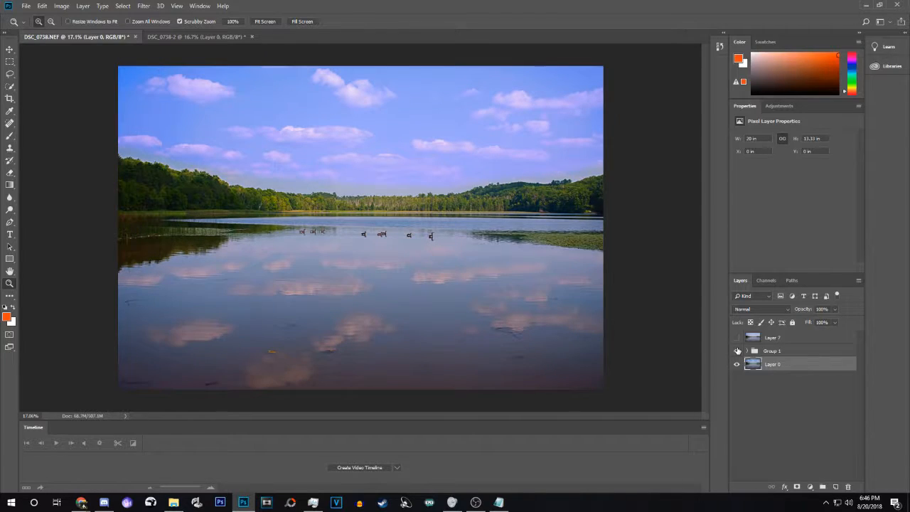
click(738, 351)
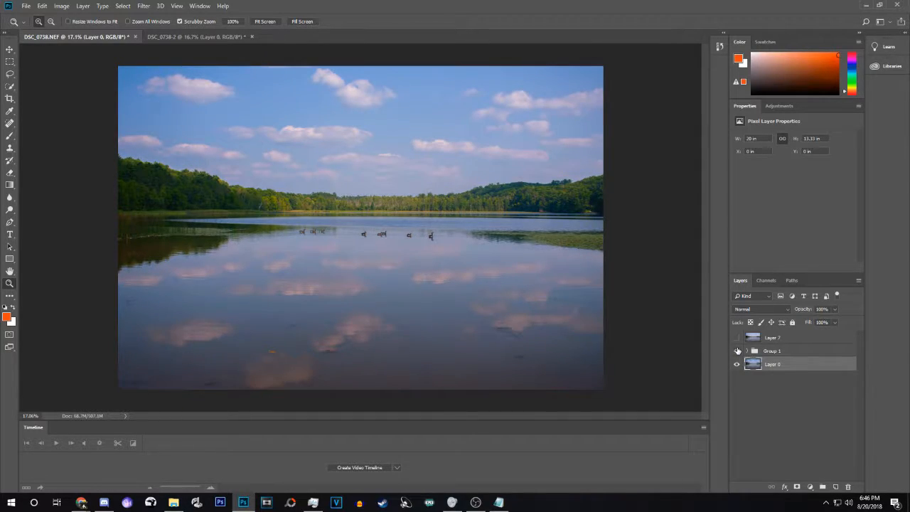
click(737, 351)
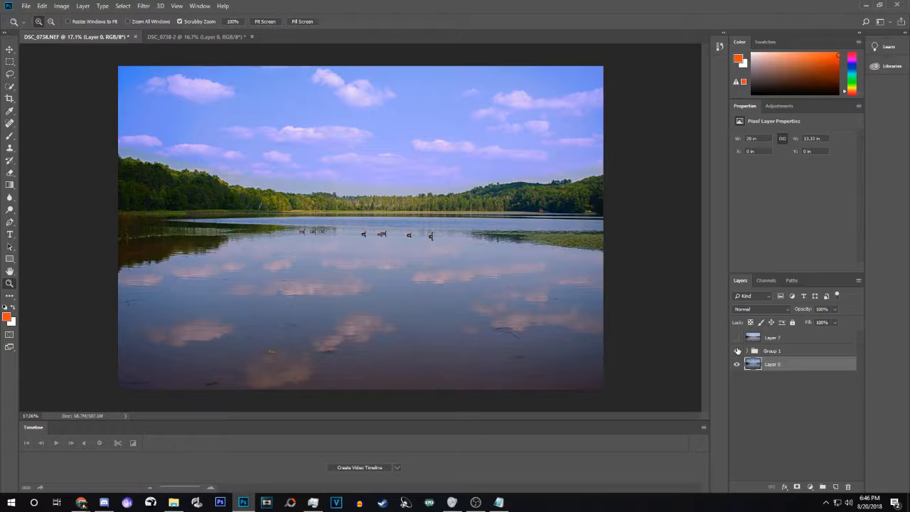
click(737, 351)
click(737, 351)
click(737, 351)
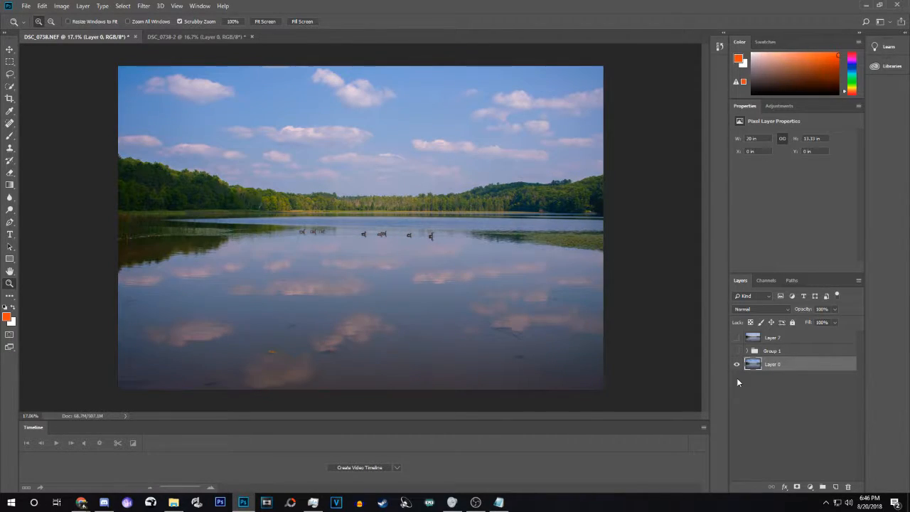